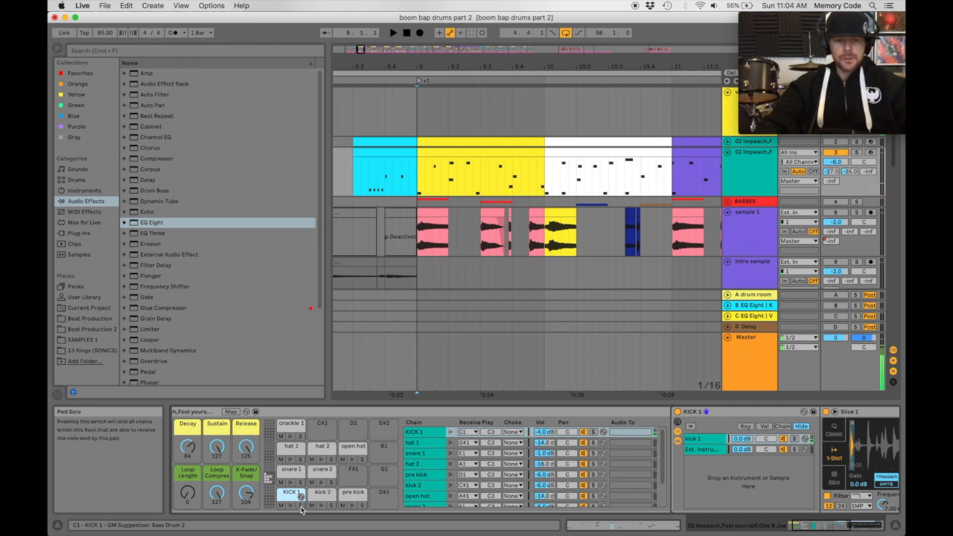
# Step: Solo the KICK 1 pad, add EQ Eight to its chain, and play the kick
pyautogui.click(301, 506)
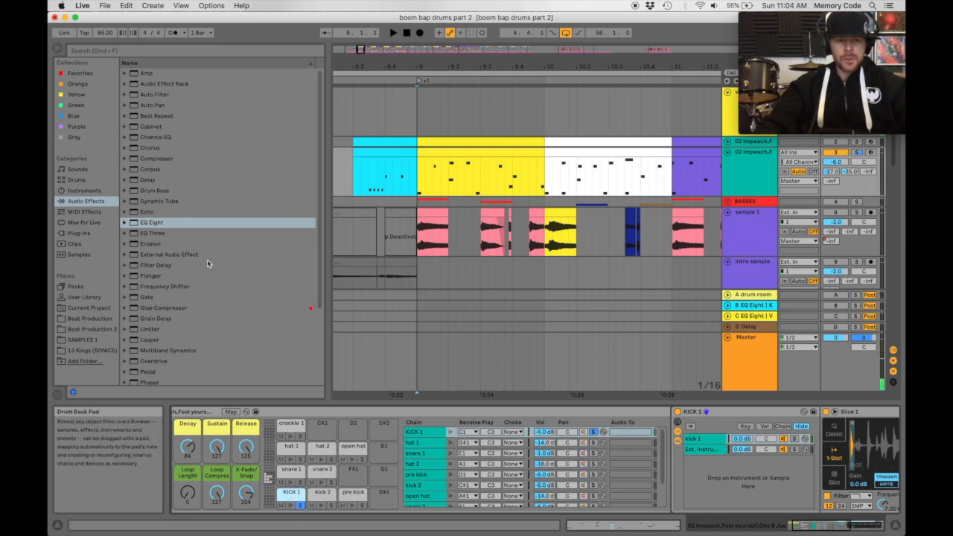
pyautogui.click(153, 224)
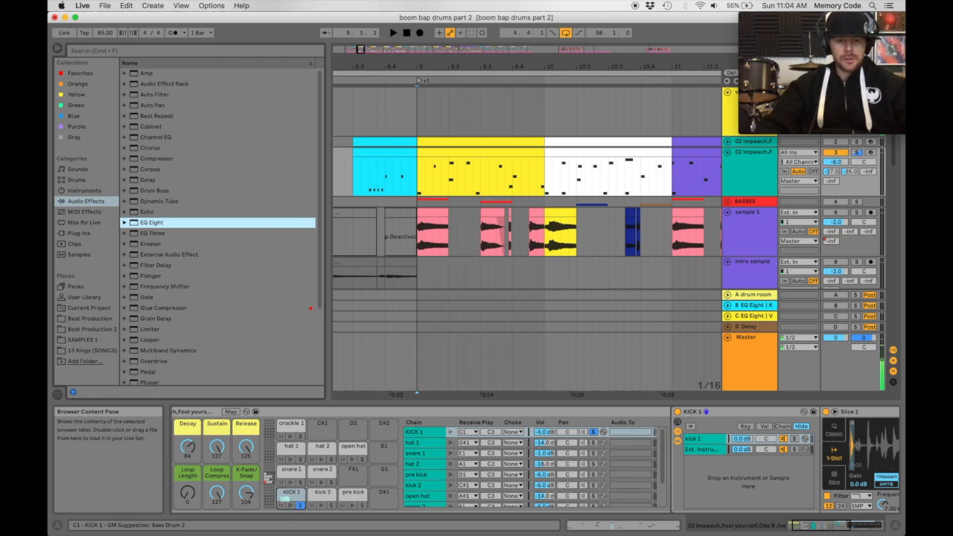
pyautogui.moveTo(299, 493); pyautogui.dragTo(299, 493)
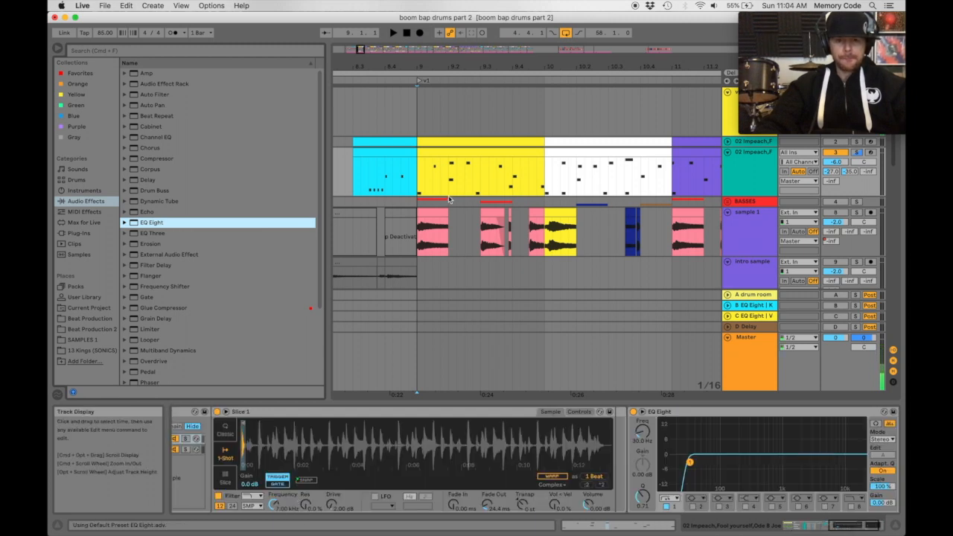
pyautogui.press('space')
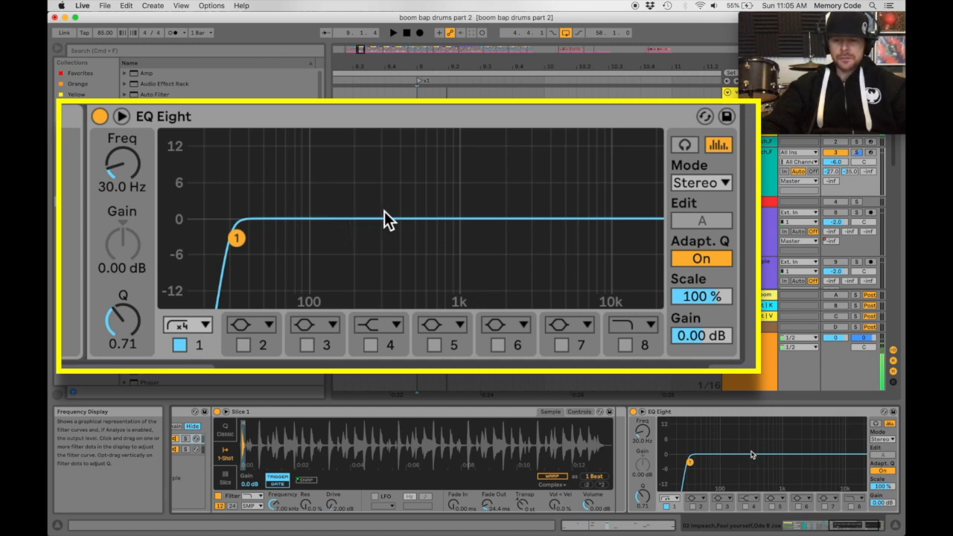
# Step: Enable EQ band 2 as a bell with a narrow 15 dB boost, Q 4.62, around 375 Hz, and audition the kick
pyautogui.click(244, 344)
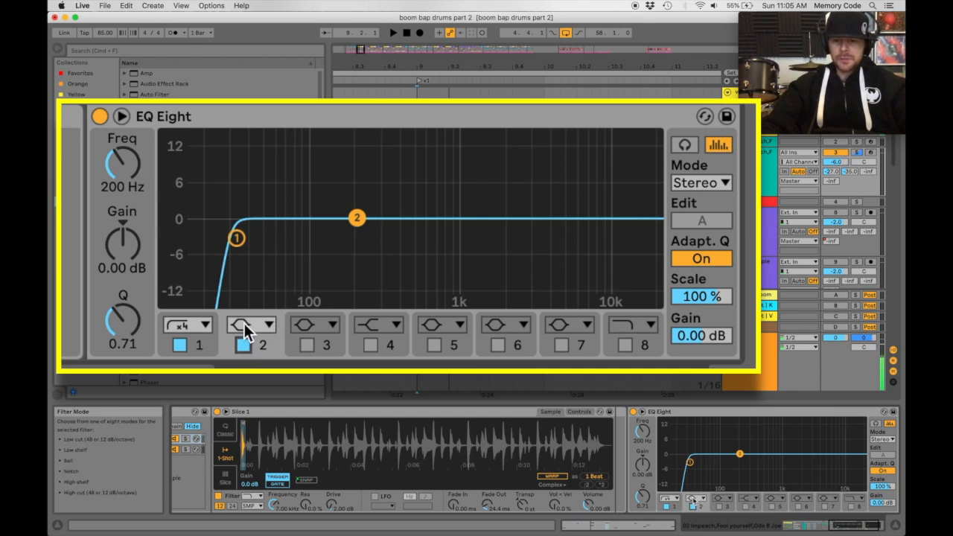
pyautogui.click(257, 327)
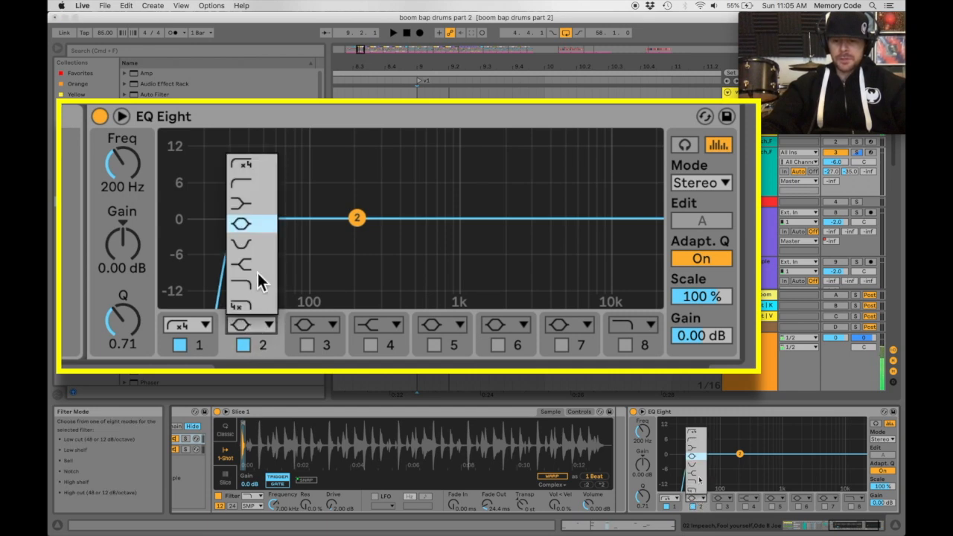
pyautogui.click(251, 228)
pyautogui.moveTo(123, 246); pyautogui.dragTo(123, 204)
pyautogui.moveTo(124, 321); pyautogui.dragTo(124, 286)
pyautogui.moveTo(362, 142); pyautogui.dragTo(398, 137)
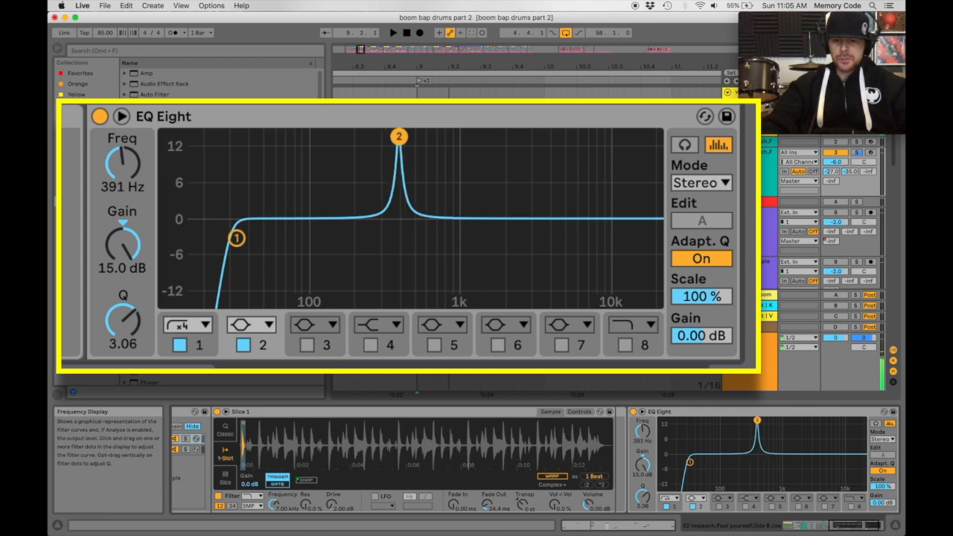
pyautogui.moveTo(132, 320); pyautogui.dragTo(132, 302)
pyautogui.moveTo(408, 133); pyautogui.dragTo(397, 136)
pyautogui.press('space')
pyautogui.press('space')
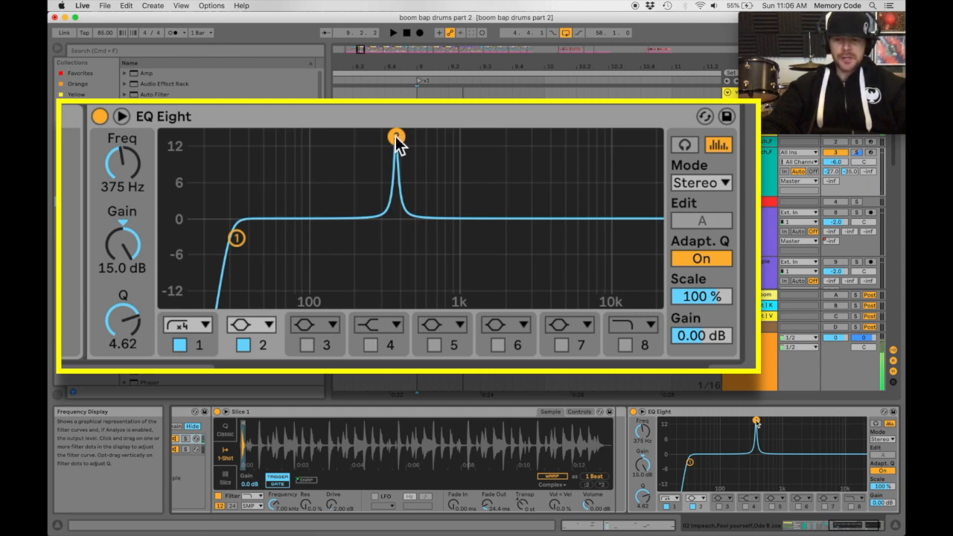
# Step: Sweep band 2 to 250 Hz by ear and cut its gain to -5.24 dB
pyautogui.moveTo(396, 136); pyautogui.dragTo(400, 136)
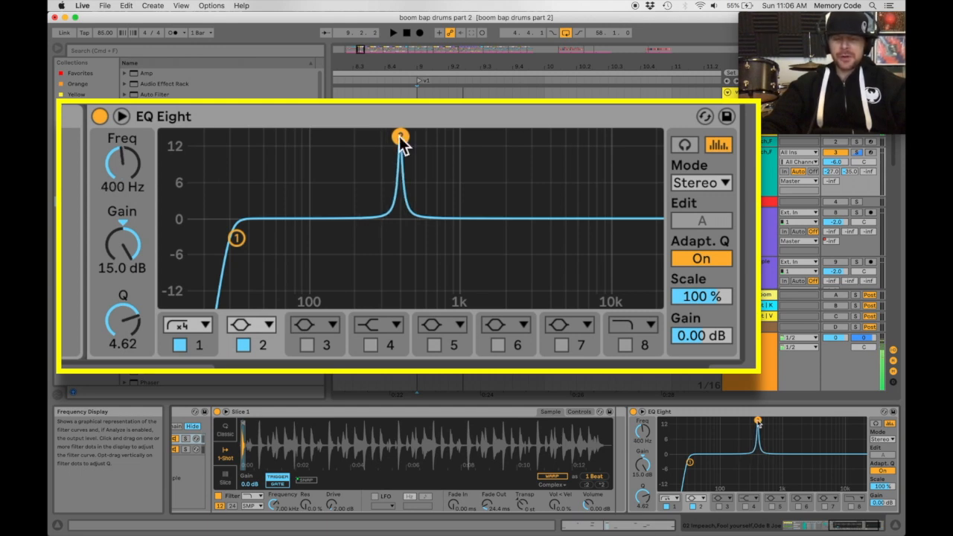
pyautogui.moveTo(399, 137); pyautogui.dragTo(369, 136)
pyautogui.press('space')
pyautogui.press('space')
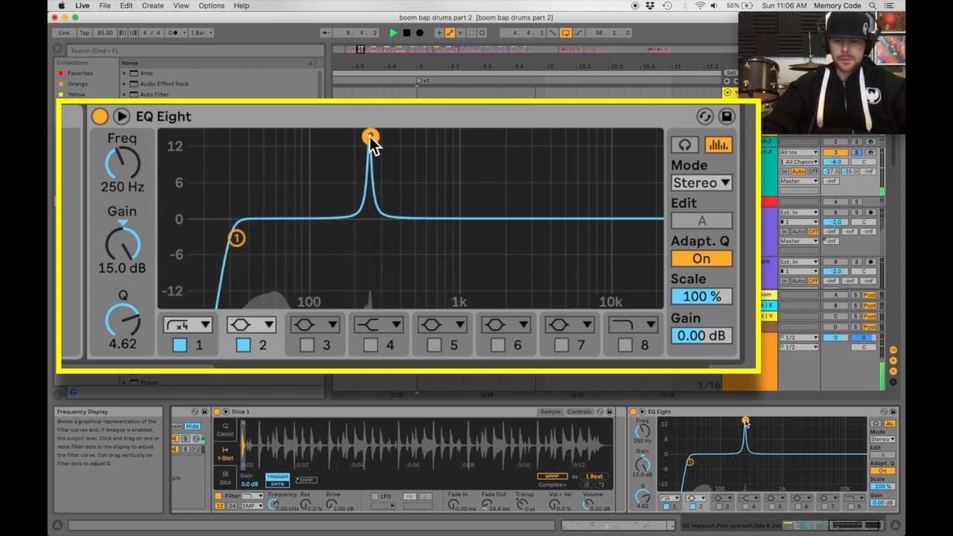
pyautogui.press('space')
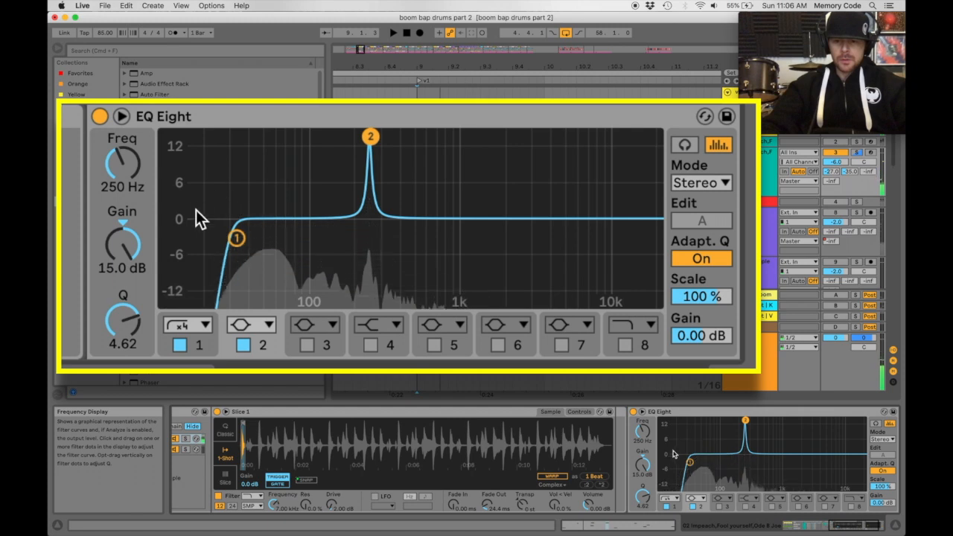
pyautogui.moveTo(126, 271)
pyautogui.mouseDown()
pyautogui.moveTo(124, 251)
pyautogui.moveTo(124, 283)
pyautogui.mouseUp()
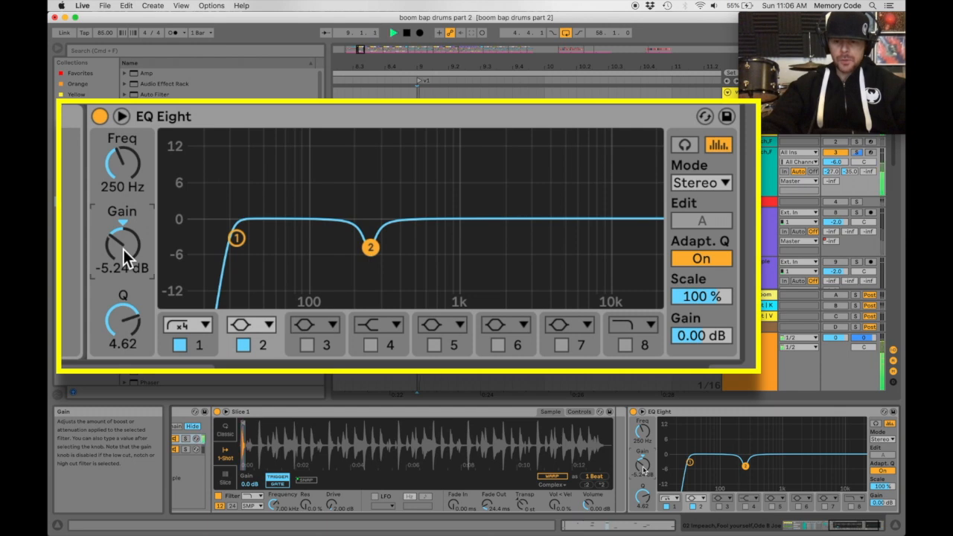
pyautogui.press('space')
# Step: Enable EQ band 3 with a 15 dB boost and Q 3.92, and sweep it to 190 Hz while auditioning the kick
pyautogui.click(307, 345)
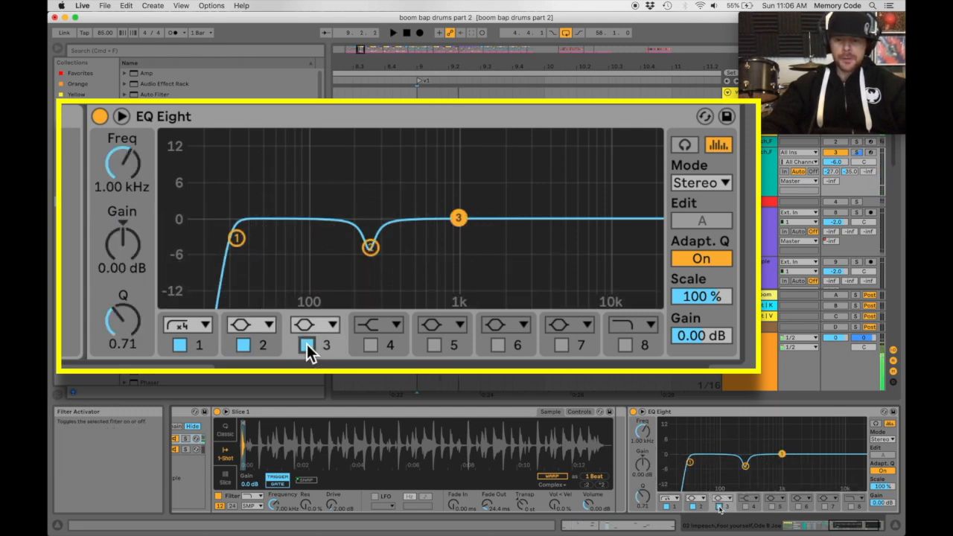
pyautogui.moveTo(458, 219); pyautogui.dragTo(343, 136)
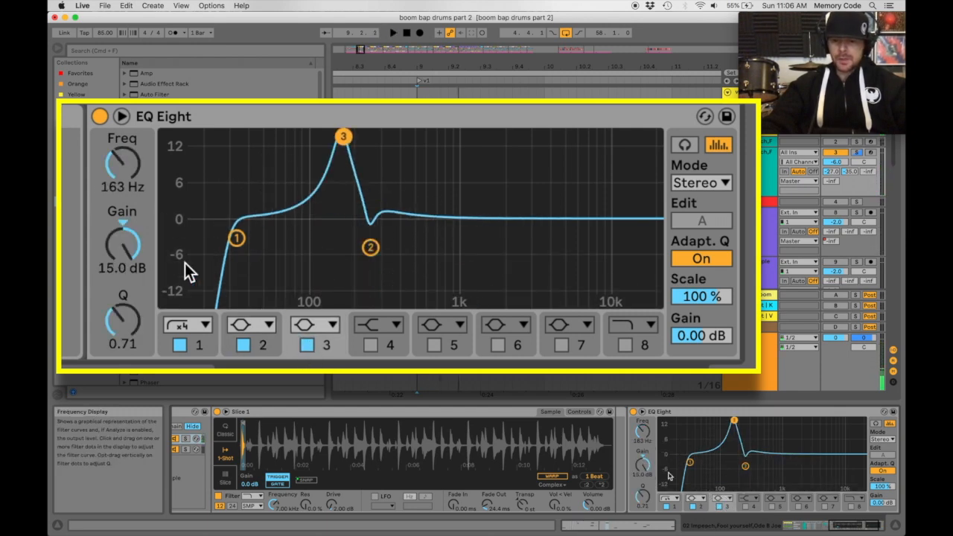
pyautogui.moveTo(124, 318); pyautogui.dragTo(124, 298)
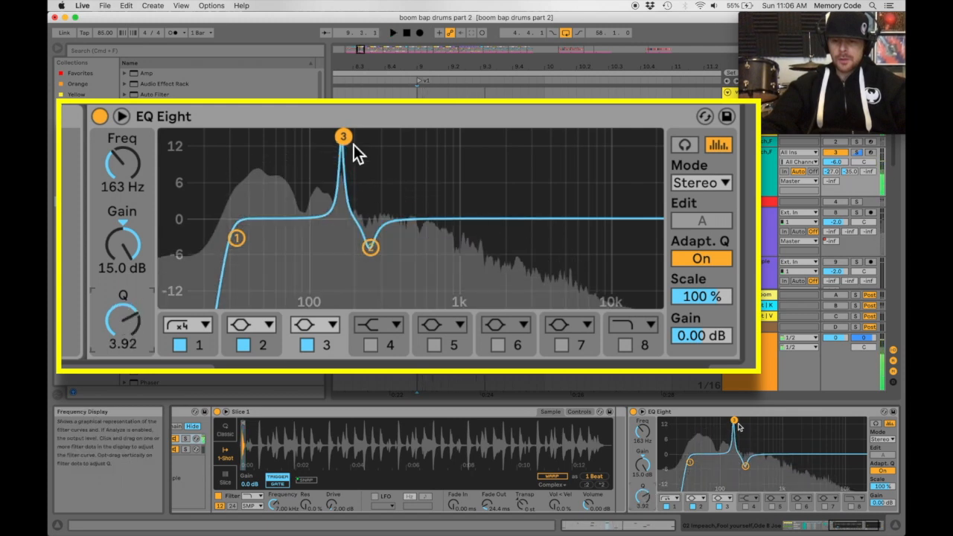
pyautogui.moveTo(343, 137); pyautogui.dragTo(352, 136)
pyautogui.press('space')
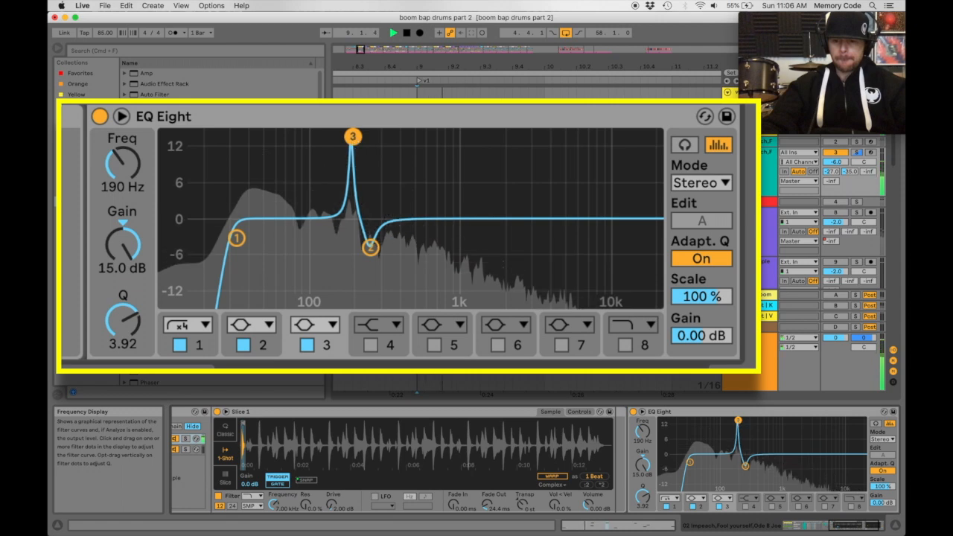
# Step: Tune band 3 to 178 Hz with Q 5.02, cut its gain to -2.86 dB, and audition the kick
pyautogui.moveTo(352, 136); pyautogui.dragTo(347, 137)
pyautogui.press('space')
pyautogui.press('space')
pyautogui.press('space')
pyautogui.press('space')
pyautogui.moveTo(121, 249); pyautogui.dragTo(121, 304)
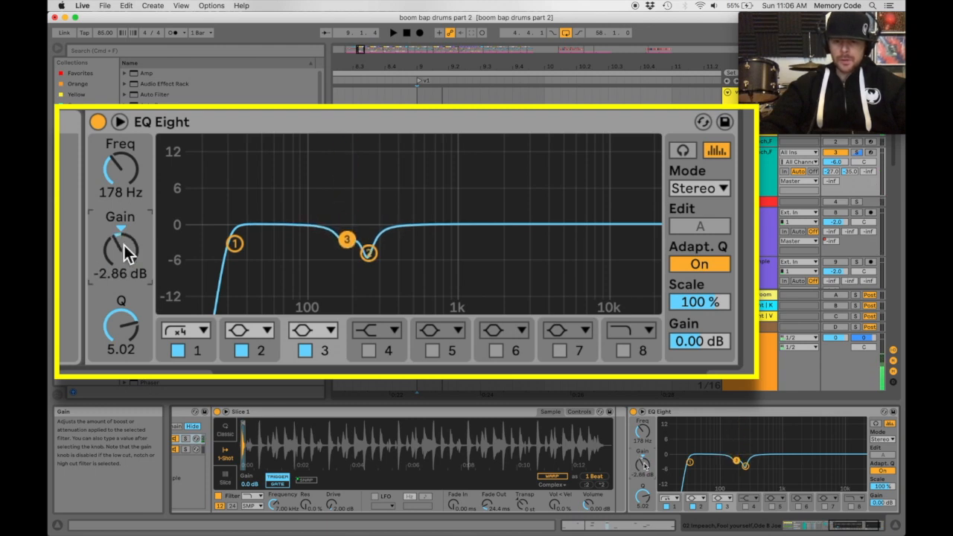
pyautogui.press('space')
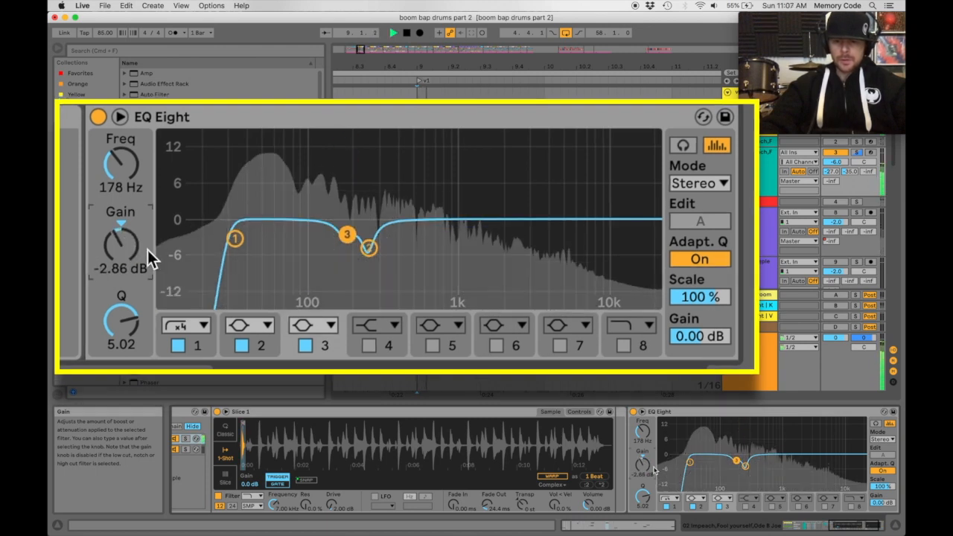
pyautogui.press('space')
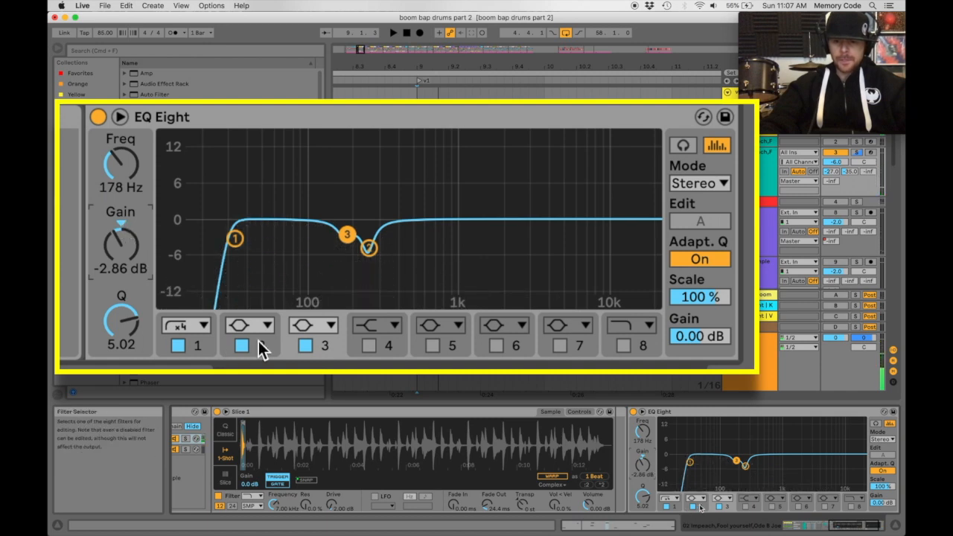
# Step: Enable EQ band 4 as a bell with a 14.5 dB boost and Q 3.61 at 138 Hz, and audition the kick
pyautogui.click(368, 345)
pyautogui.click(383, 322)
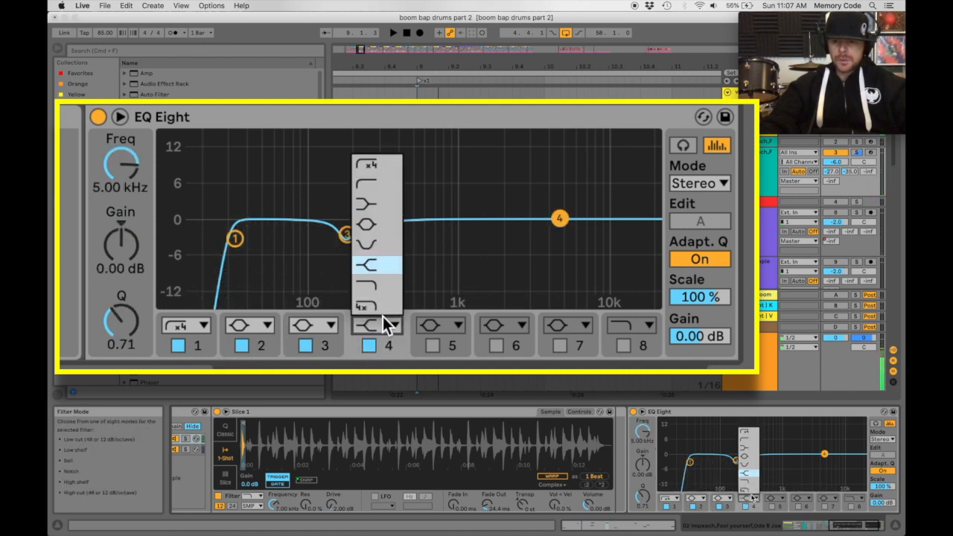
pyautogui.click(381, 225)
pyautogui.moveTo(563, 217); pyautogui.dragTo(319, 140)
pyautogui.press('space')
pyautogui.moveTo(132, 319); pyautogui.dragTo(132, 274)
pyautogui.moveTo(318, 141); pyautogui.dragTo(329, 139)
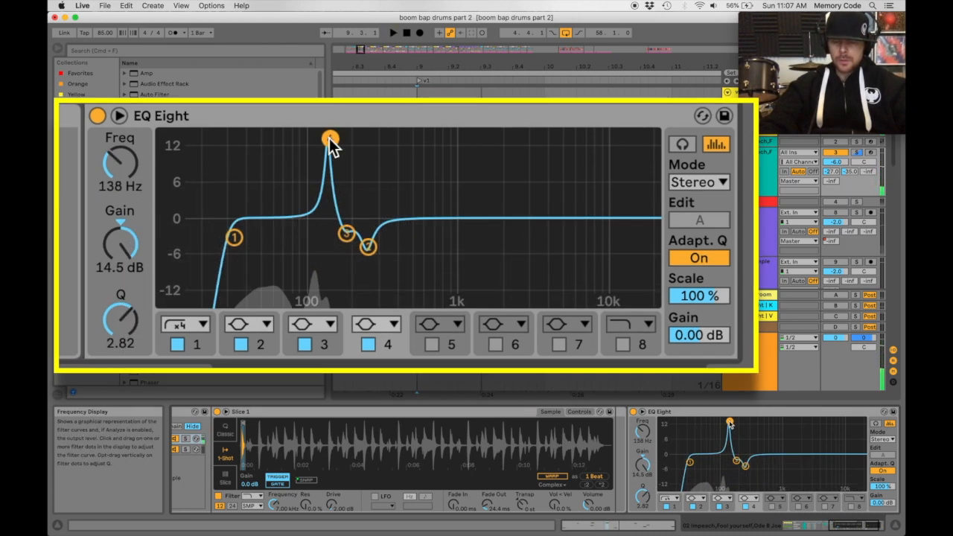
pyautogui.moveTo(132, 317); pyautogui.dragTo(132, 294)
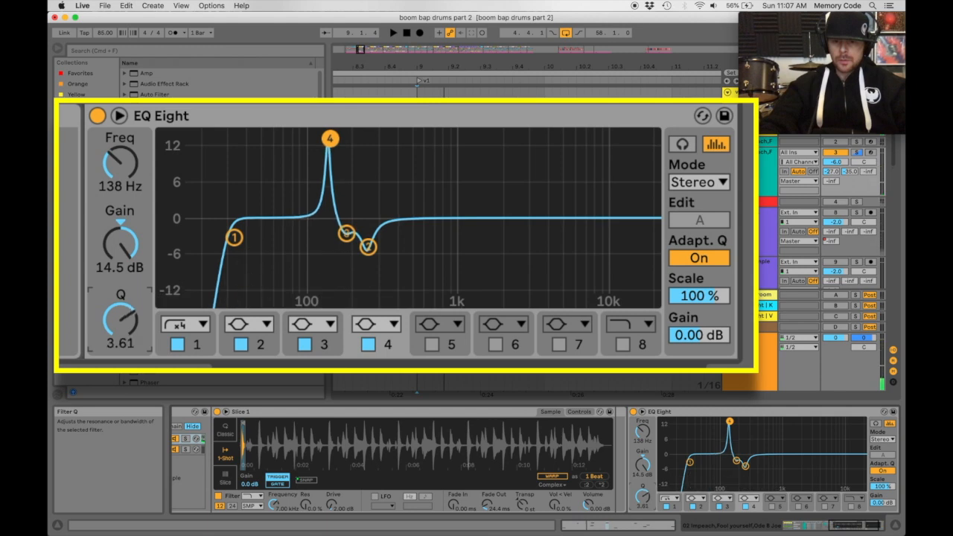
pyautogui.press('space')
# Step: Tune band 4 to 135 Hz with Q 4.25, cut its gain to -2.86 dB, and play the kick
pyautogui.moveTo(330, 141)
pyautogui.mouseDown()
pyautogui.moveTo(320, 137)
pyautogui.moveTo(328, 136)
pyautogui.mouseUp()
pyautogui.moveTo(125, 314); pyautogui.dragTo(121, 312)
pyautogui.moveTo(129, 239); pyautogui.dragTo(129, 294)
pyautogui.press('space')
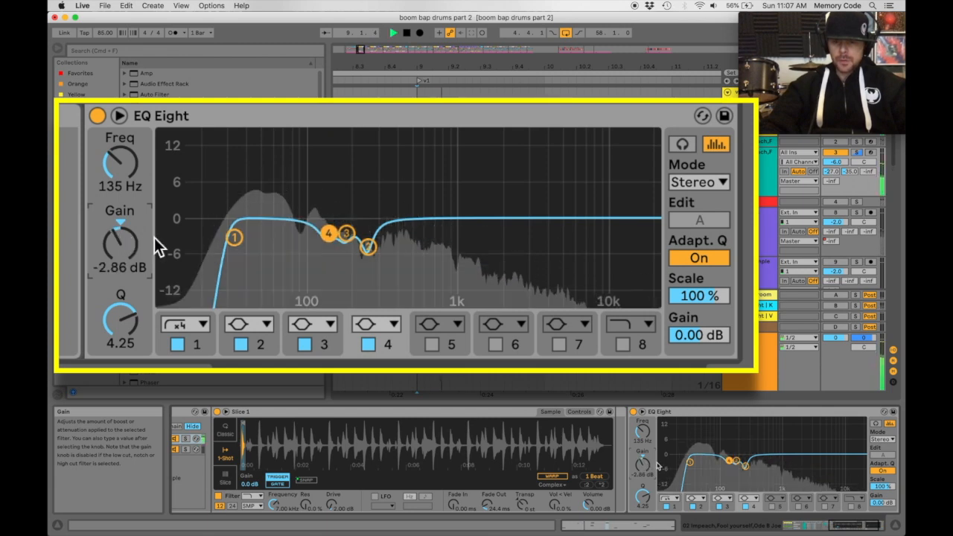
# Step: Enable EQ band 5 with a 15 dB boost and Q 3.61, and sweep it to 367 Hz while auditioning the kick
pyautogui.click(433, 346)
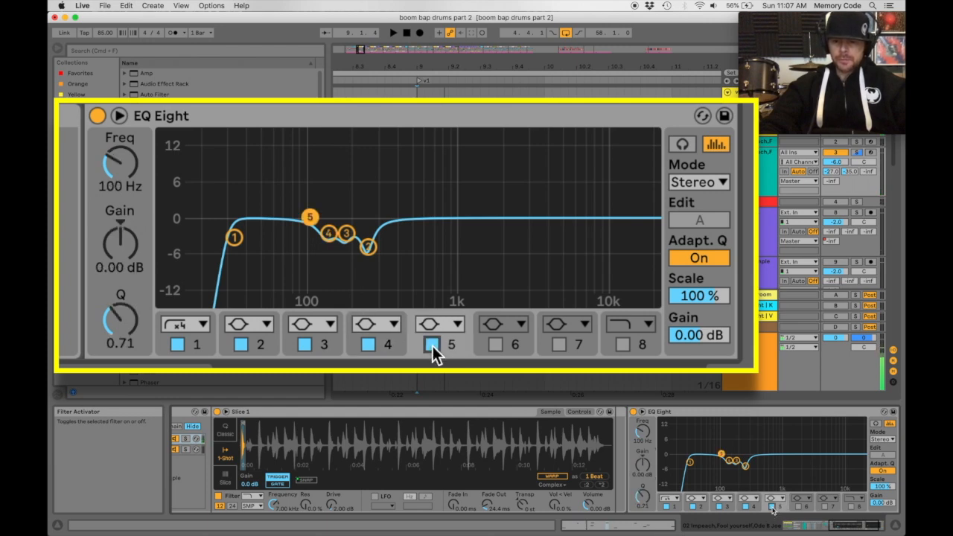
pyautogui.moveTo(309, 220); pyautogui.dragTo(400, 136)
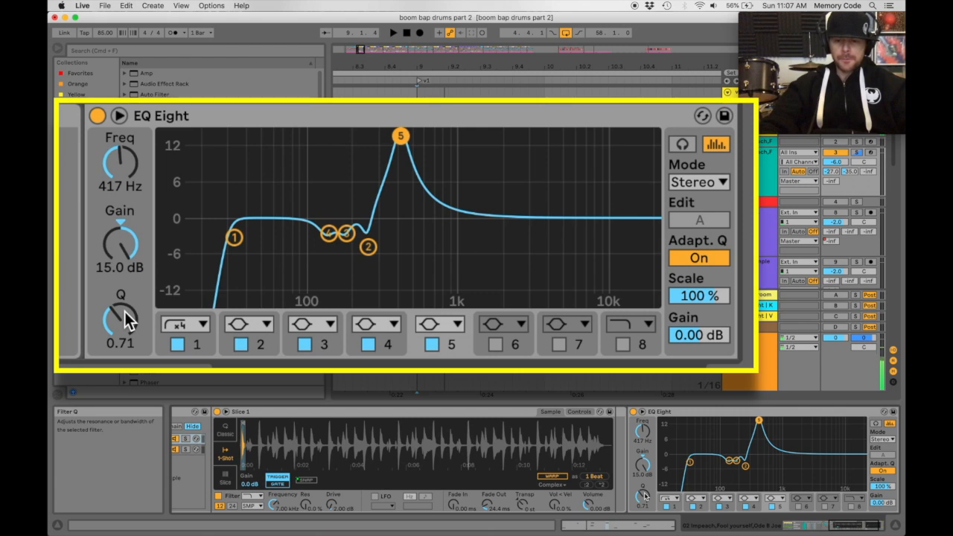
pyautogui.moveTo(126, 319); pyautogui.dragTo(127, 294)
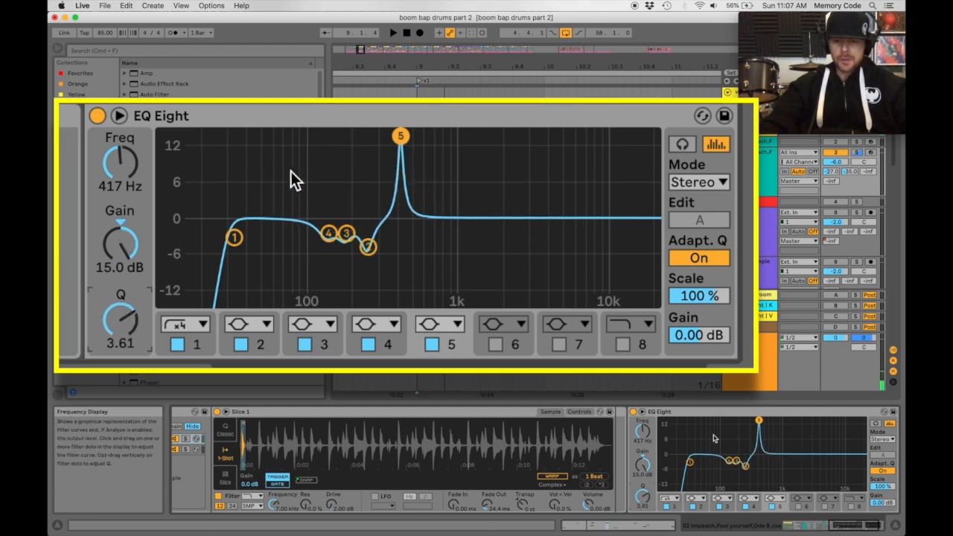
pyautogui.moveTo(400, 136); pyautogui.dragTo(392, 136)
pyautogui.press('space')
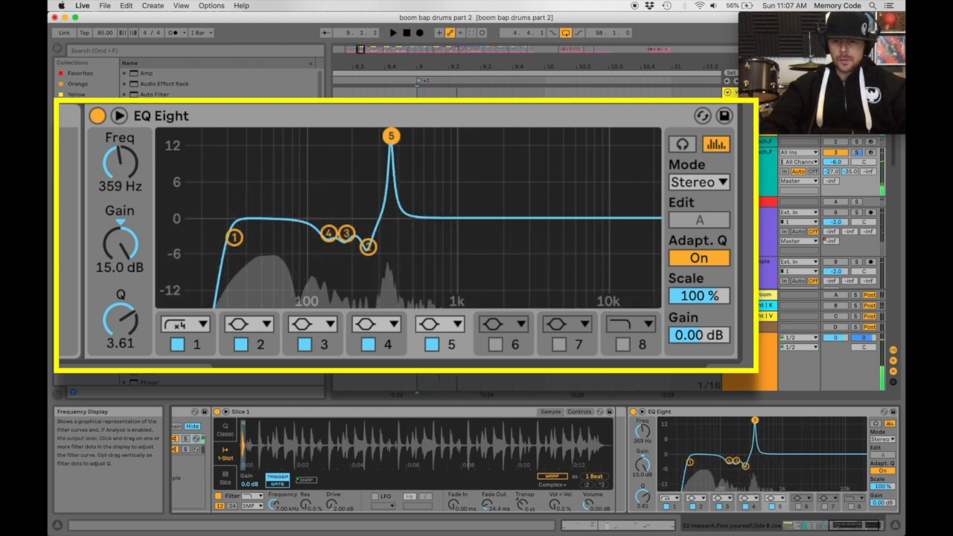
pyautogui.moveTo(755, 421); pyautogui.dragTo(756, 421)
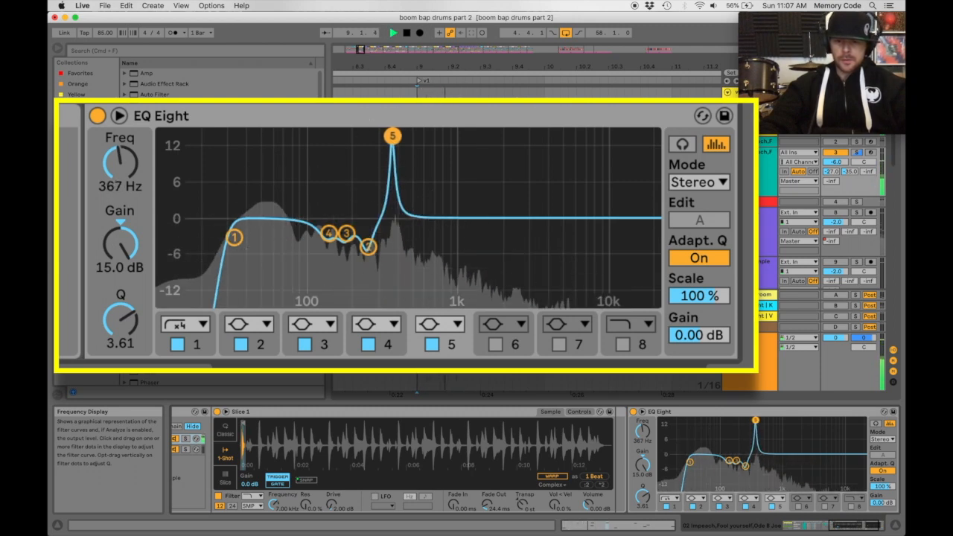
# Step: Set band 5's Q to 4.08 and cut its gain to -2.62 dB
pyautogui.moveTo(645, 495); pyautogui.dragTo(645, 484)
pyautogui.press('space')
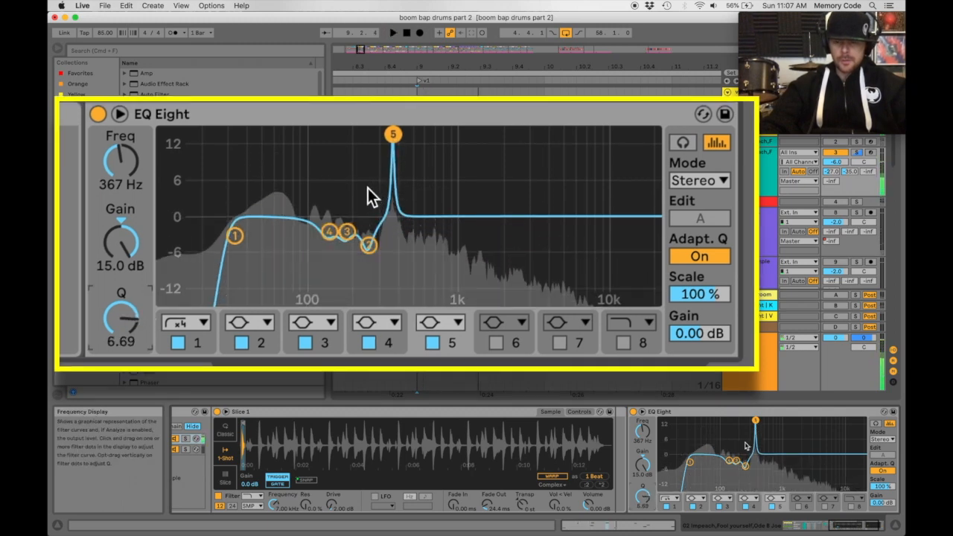
pyautogui.press('space')
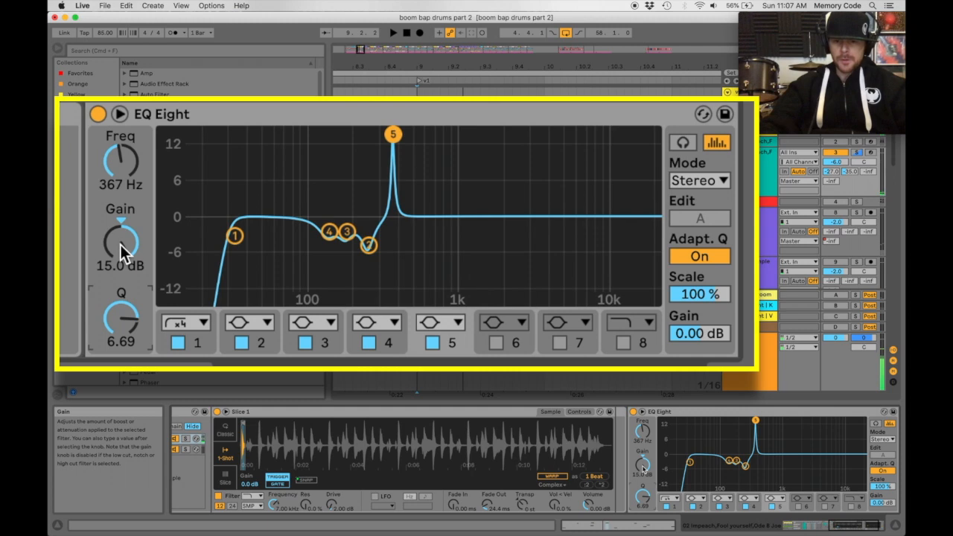
pyautogui.moveTo(645, 495); pyautogui.dragTo(645, 506)
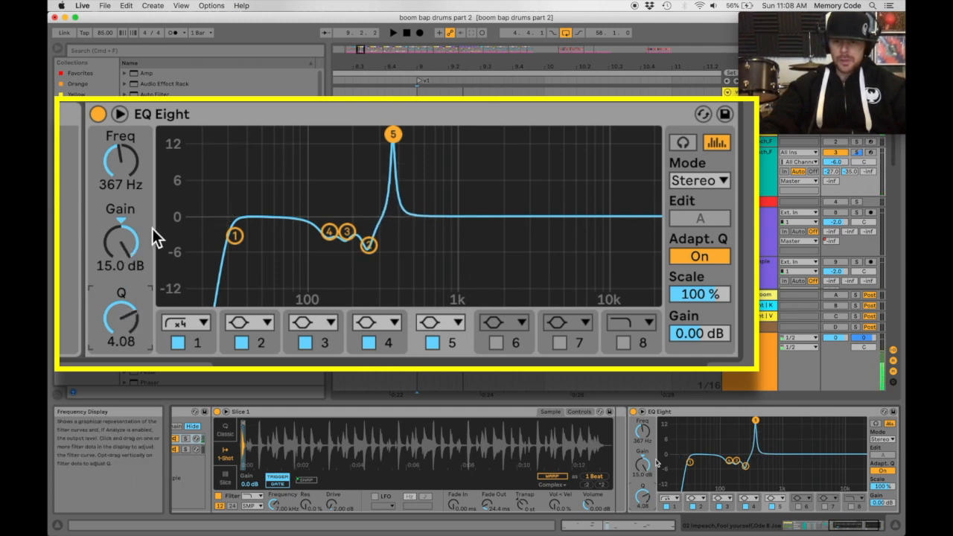
pyautogui.moveTo(643, 464); pyautogui.dragTo(643, 497)
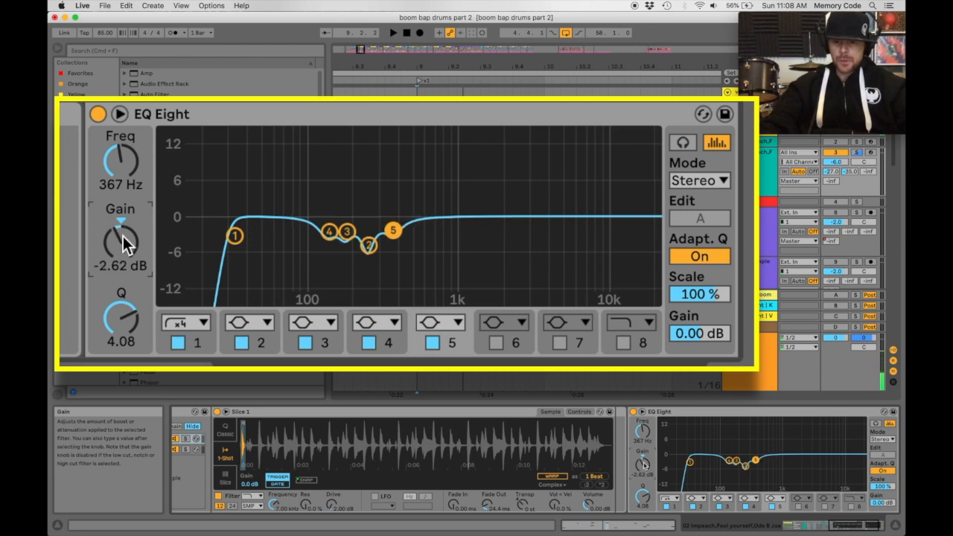
# Step: Compare the kick's sound with EQ Eight active and bypassed
pyautogui.press('space')
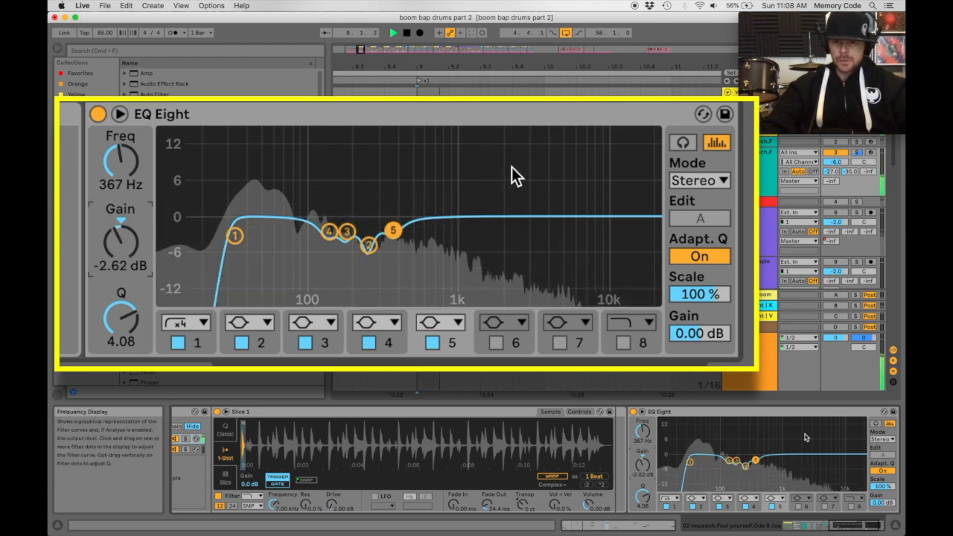
pyautogui.press('space')
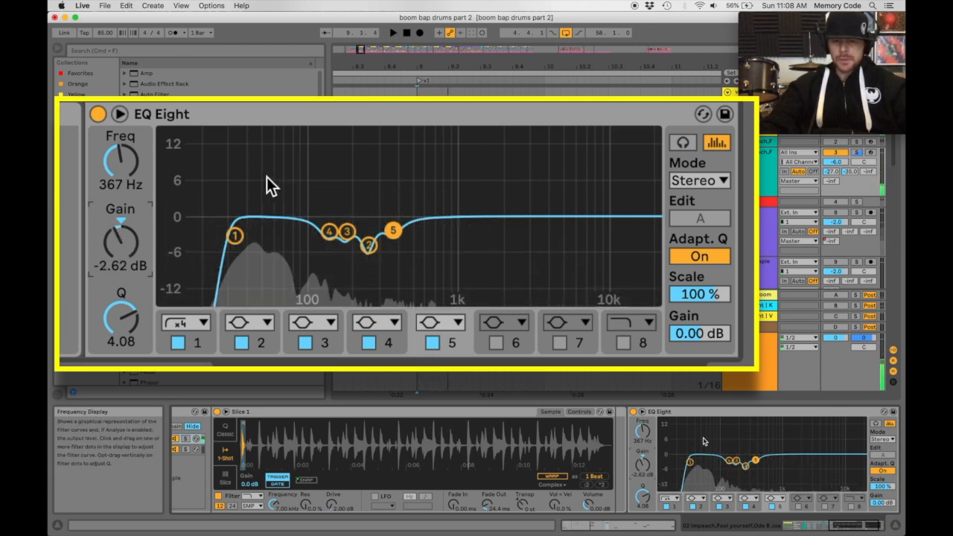
pyautogui.click(98, 114)
pyautogui.press('space')
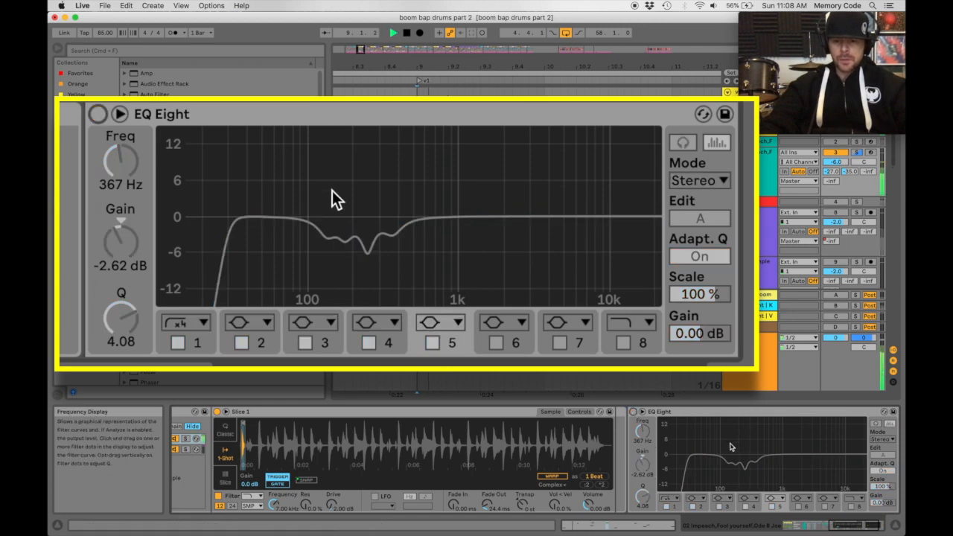
# Step: Reactivate EQ Eight on the kick and play the kick through the finished EQ curve
pyautogui.click(97, 113)
pyautogui.press('space')
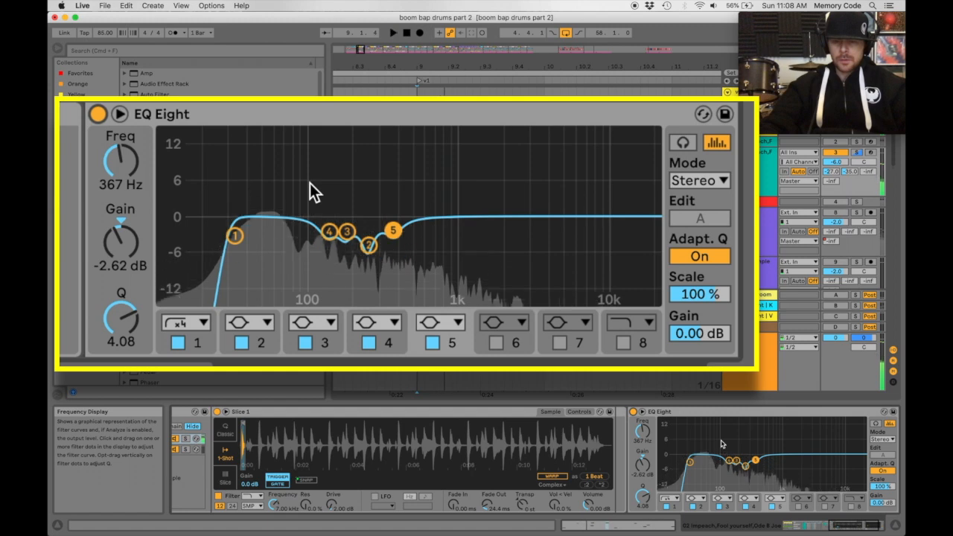
pyautogui.press('space')
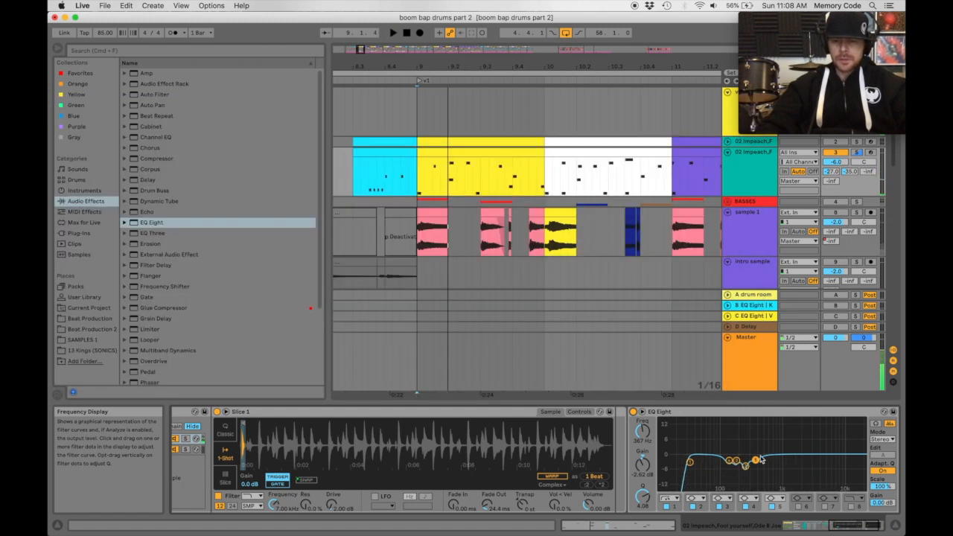
pyautogui.click(642, 412)
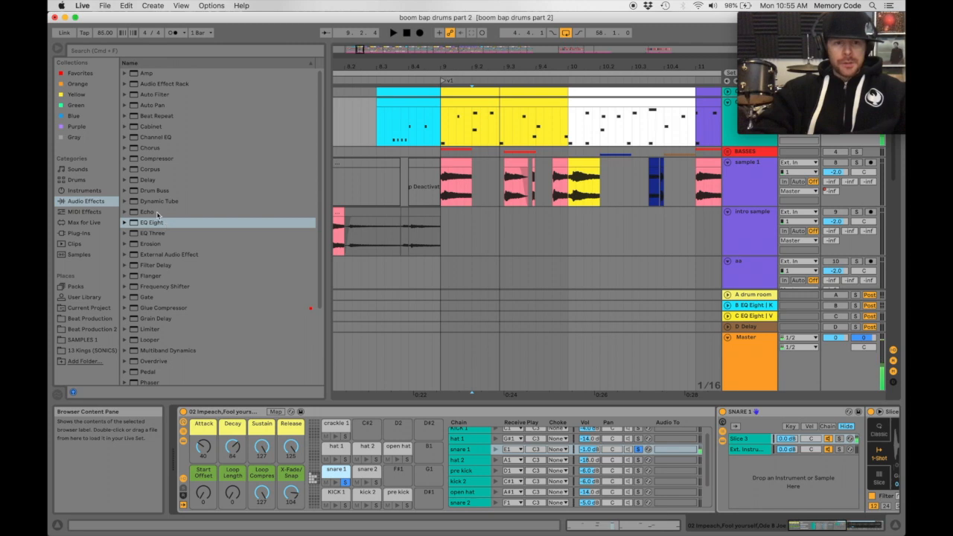
# Step: Add EQ Eight to the snare 1 chain and set band 1's low cut to 114 Hz with Q 0.69 while auditioning the snare
pyautogui.moveTo(149, 223); pyautogui.dragTo(328, 471)
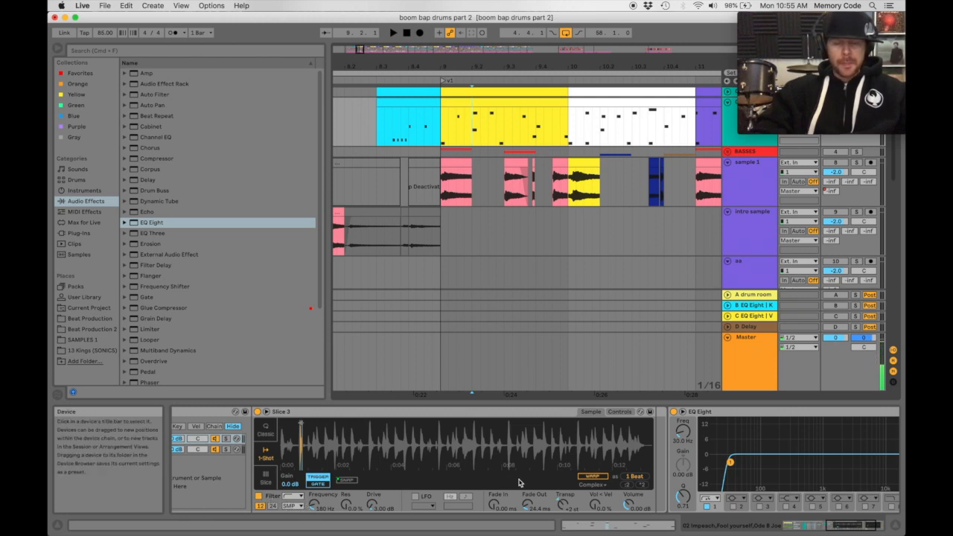
pyautogui.press('space')
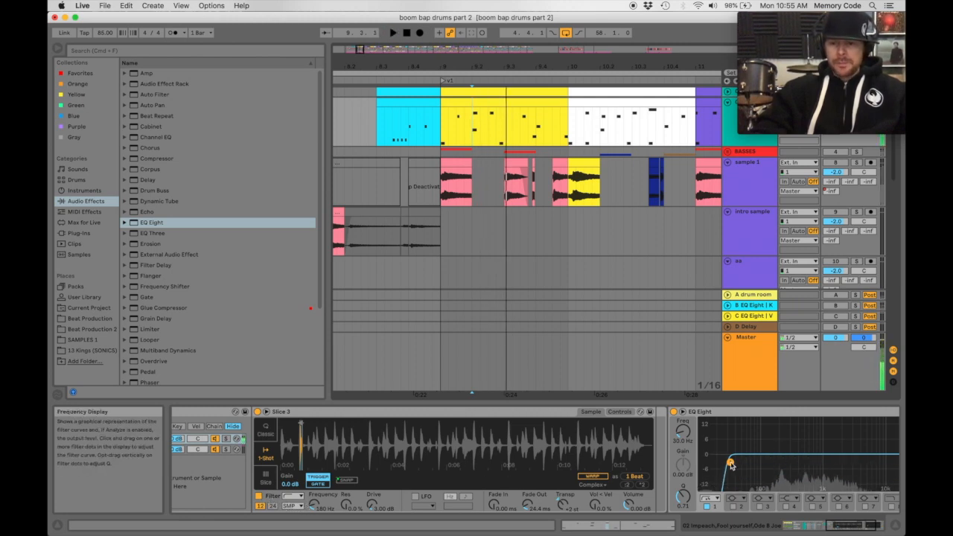
pyautogui.moveTo(730, 464); pyautogui.dragTo(702, 462)
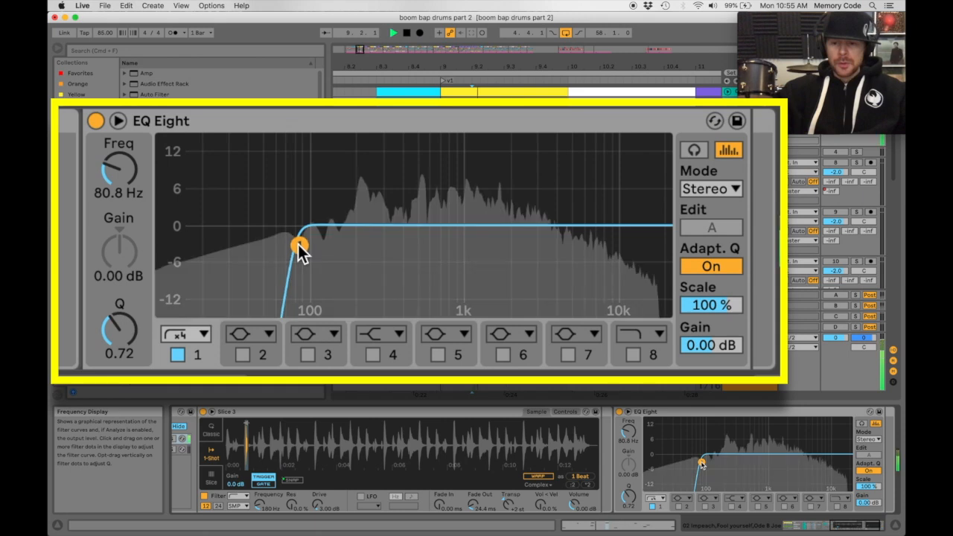
pyautogui.moveTo(702, 463); pyautogui.dragTo(709, 463)
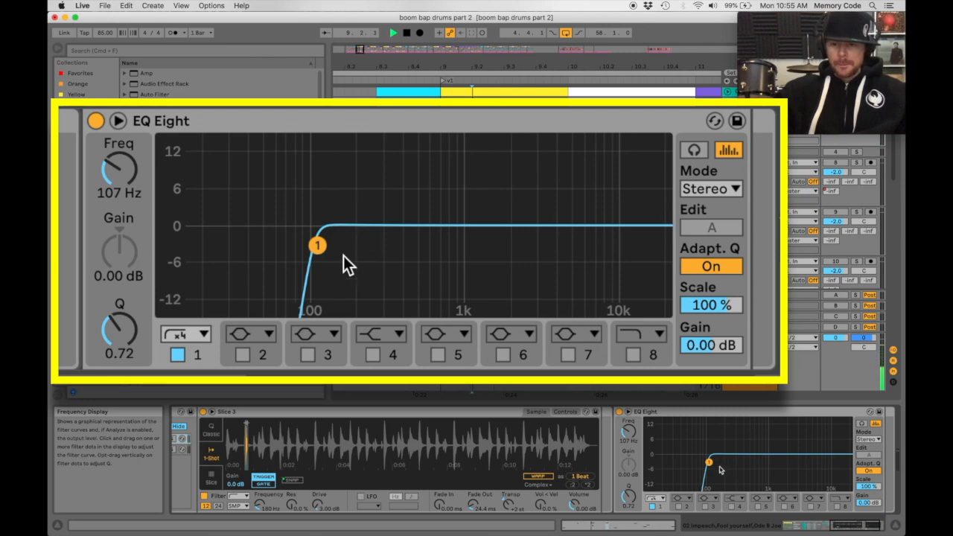
pyautogui.moveTo(709, 462); pyautogui.dragTo(711, 463)
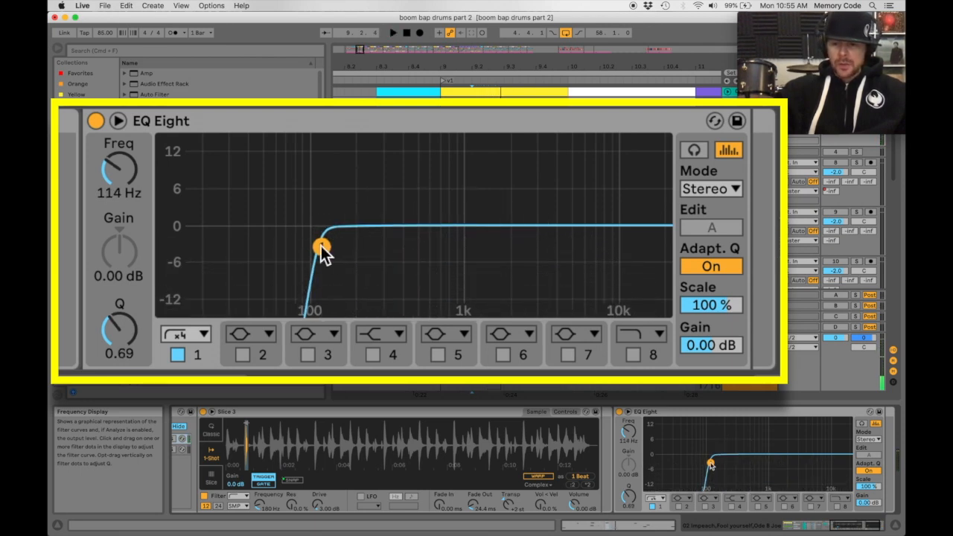
pyautogui.press('space')
pyautogui.press('space')
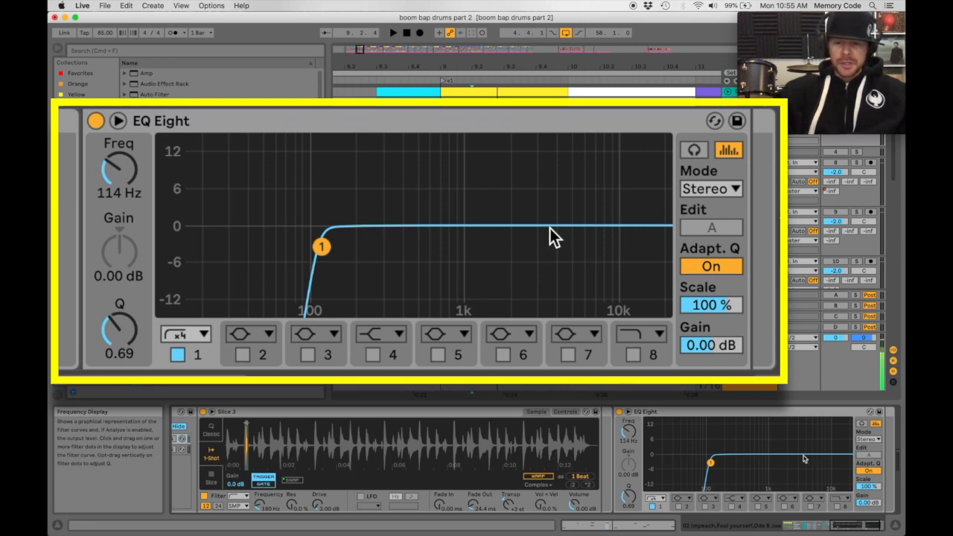
# Step: Enable EQ band 7 with a 15 dB boost and Q 2.49, and sweep it to 3.59 kHz while auditioning the snare
pyautogui.click(569, 353)
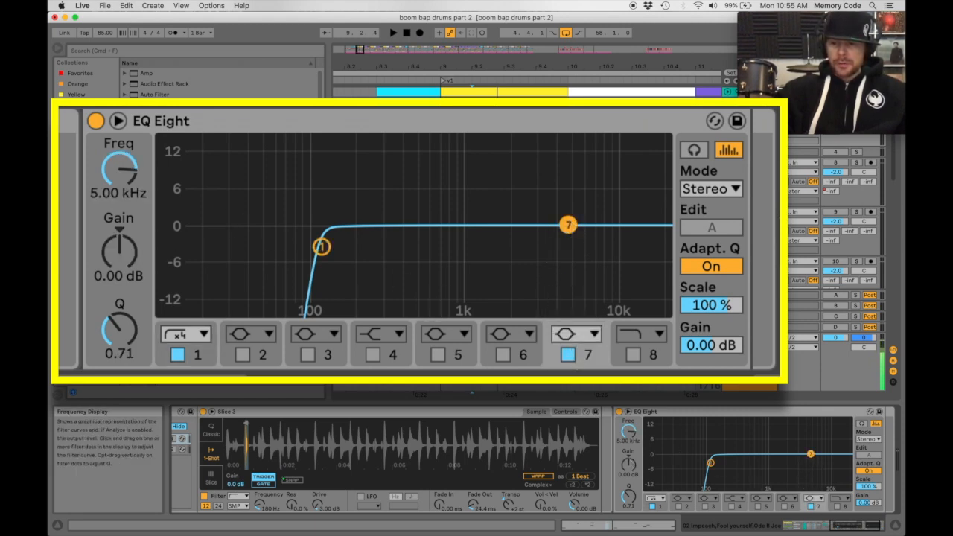
pyautogui.moveTo(120, 250); pyautogui.dragTo(121, 248)
pyautogui.moveTo(123, 339)
pyautogui.mouseDown()
pyautogui.moveTo(123, 327)
pyautogui.moveTo(131, 330)
pyautogui.mouseUp()
pyautogui.moveTo(568, 142); pyautogui.dragTo(554, 141)
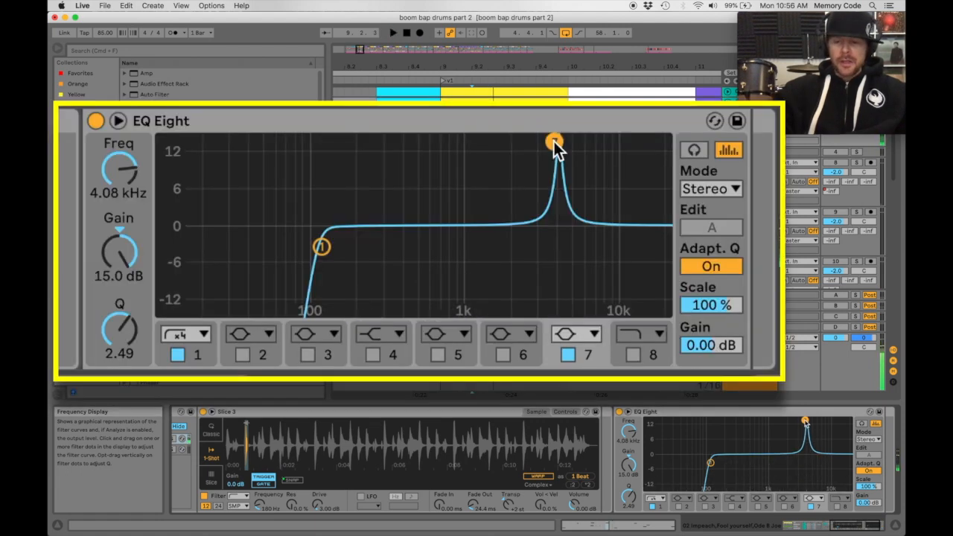
pyautogui.moveTo(555, 142); pyautogui.dragTo(546, 141)
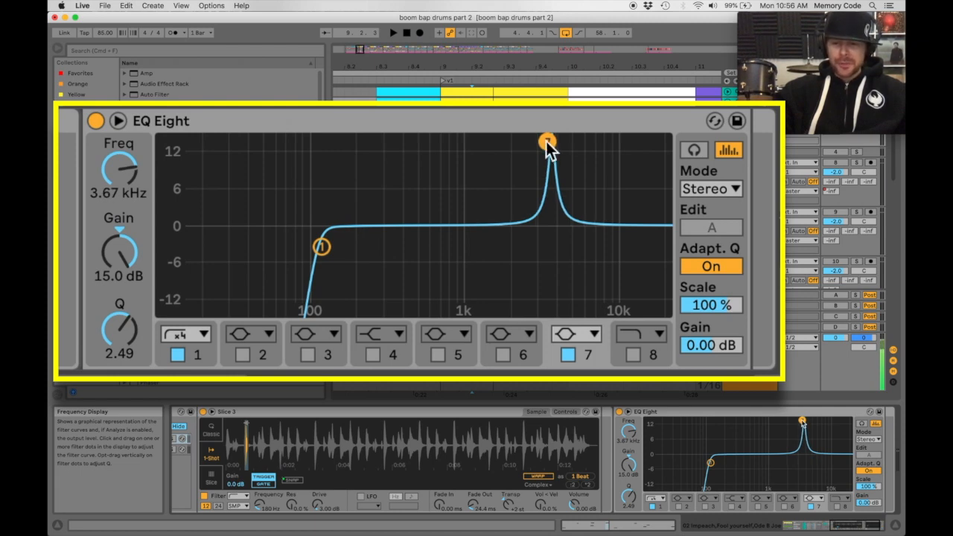
pyautogui.moveTo(548, 142); pyautogui.dragTo(554, 141)
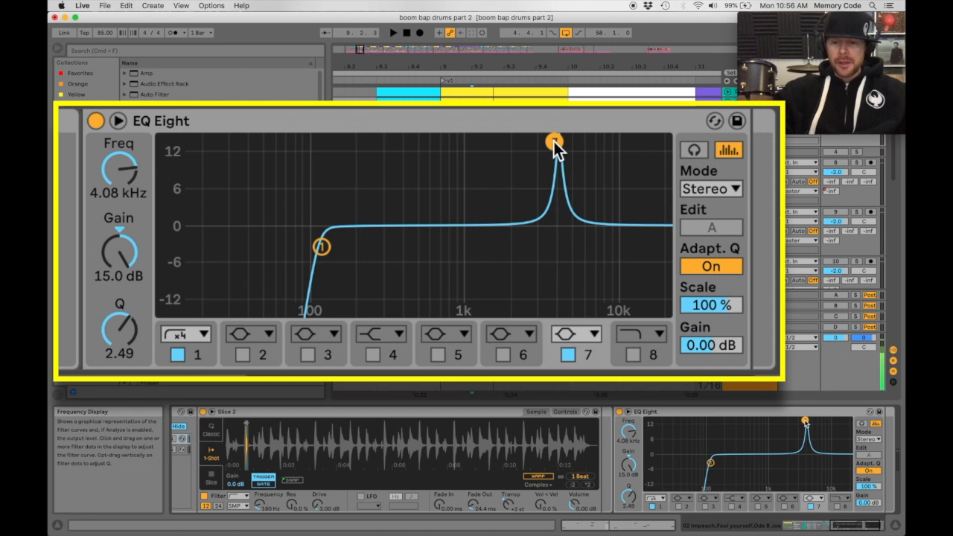
pyautogui.press('space')
pyautogui.moveTo(554, 142); pyautogui.dragTo(546, 142)
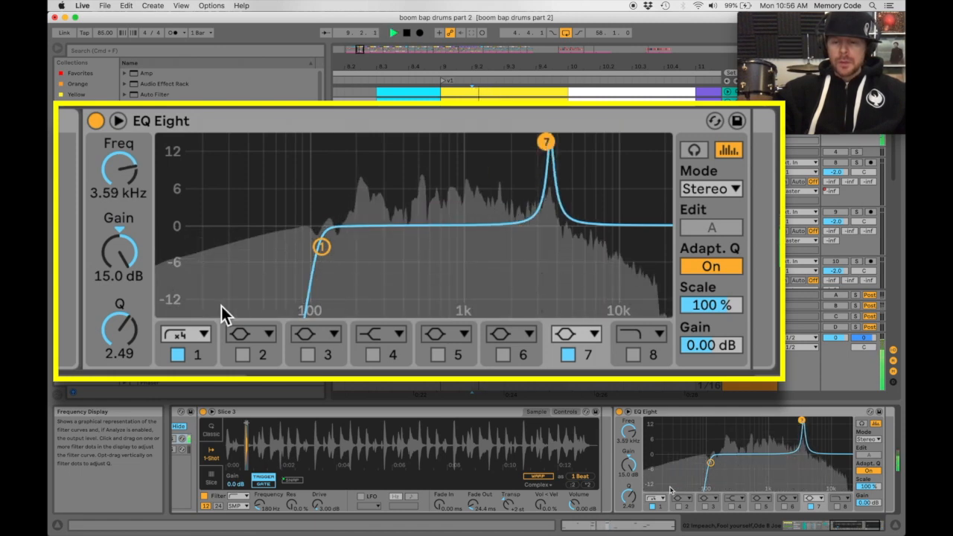
# Step: Set band 7's Q to 4.25, cut its gain to -5.00 dB, and play the snare
pyautogui.moveTo(121, 325); pyautogui.dragTo(121, 299)
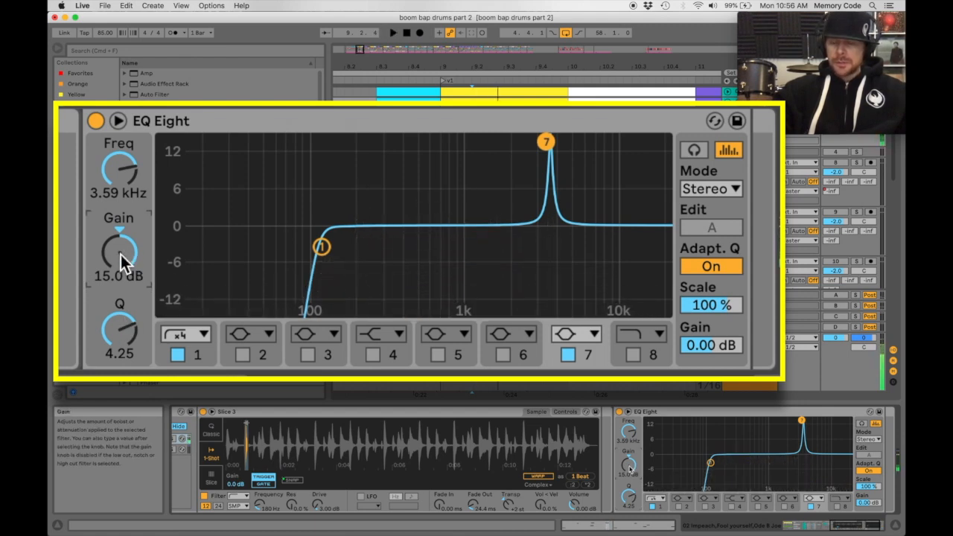
pyautogui.moveTo(120, 254)
pyautogui.mouseDown()
pyautogui.moveTo(121, 277)
pyautogui.moveTo(121, 260)
pyautogui.mouseUp()
pyautogui.press('space')
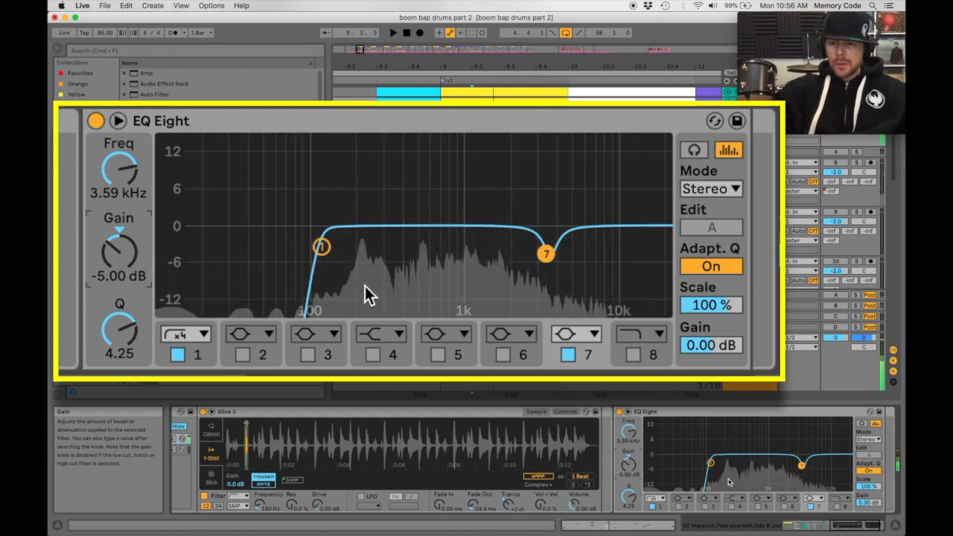
# Step: Enable EQ band 6 with a 15 dB boost and Q 4.08, and sweep it to 2.50 kHz
pyautogui.click(504, 356)
pyautogui.click(505, 355)
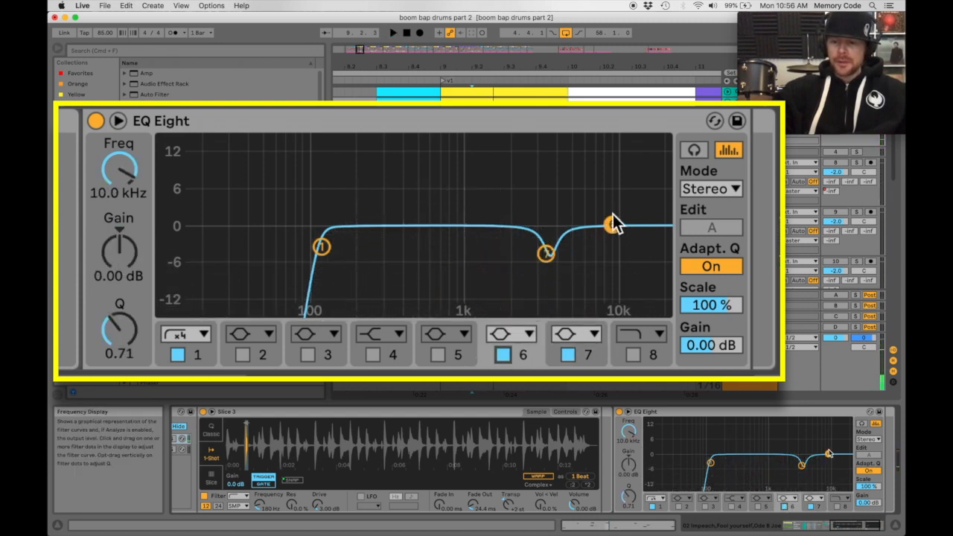
pyautogui.moveTo(609, 223); pyautogui.dragTo(517, 141)
pyautogui.moveTo(120, 328)
pyautogui.mouseDown()
pyautogui.moveTo(121, 287)
pyautogui.moveTo(119, 333)
pyautogui.mouseUp()
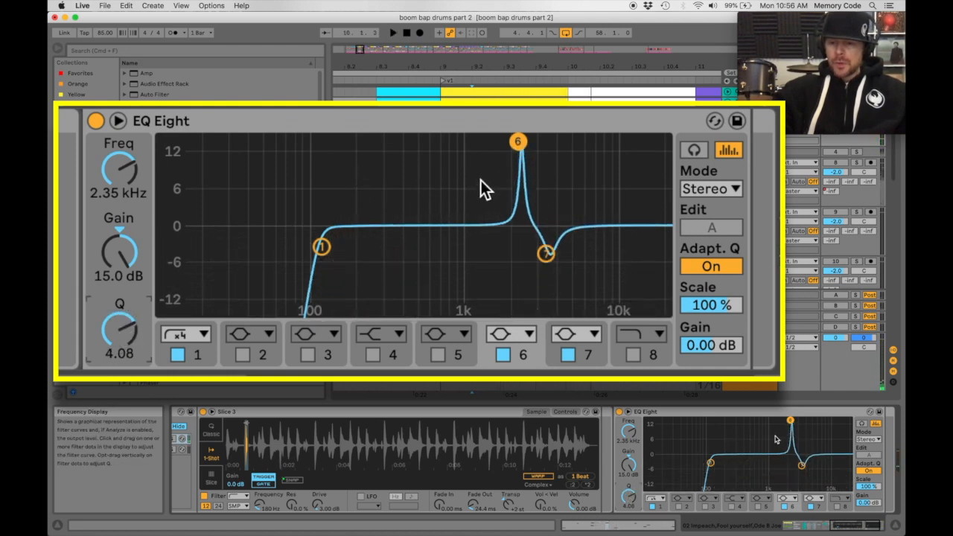
pyautogui.moveTo(519, 142); pyautogui.dragTo(523, 141)
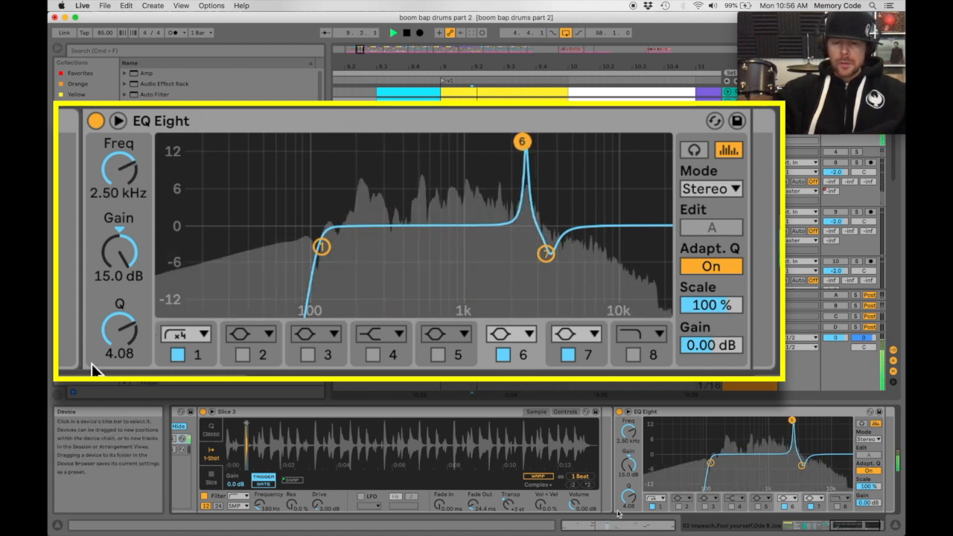
# Step: Set band 6's Q to 5.68, cut its gain to -3.81 dB, and play the snare
pyautogui.moveTo(106, 352); pyautogui.dragTo(106, 339)
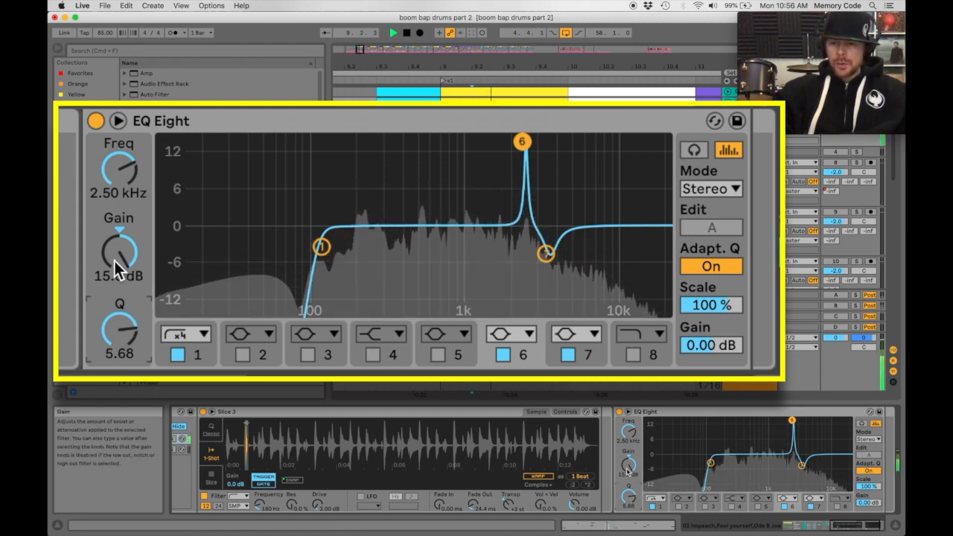
pyautogui.moveTo(114, 259); pyautogui.dragTo(114, 319)
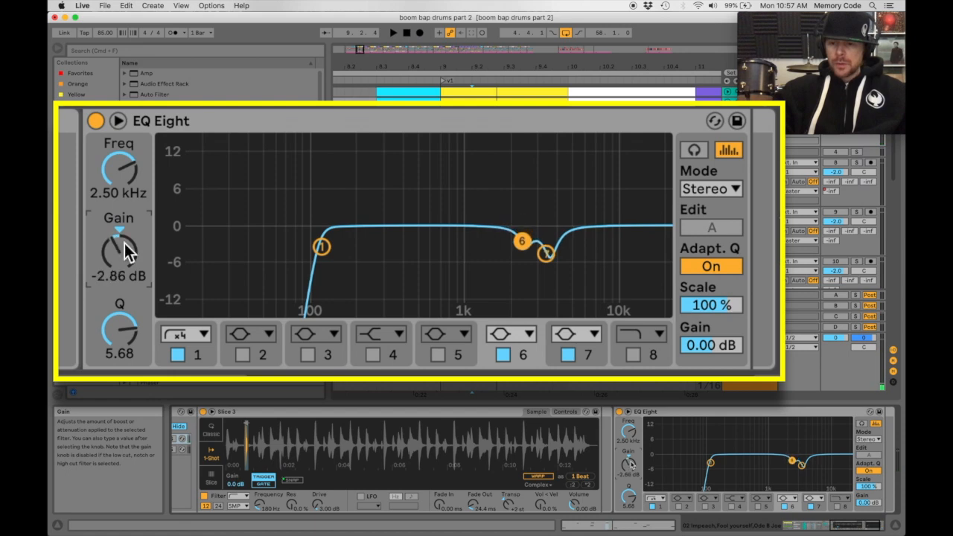
pyautogui.press('space')
pyautogui.scroll(-2, 126, 252)
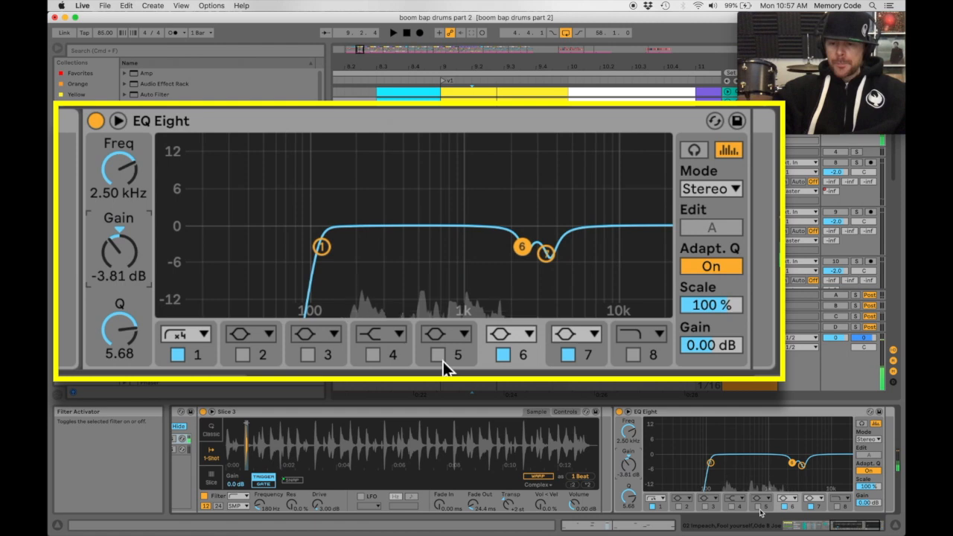
# Step: Enable EQ band 5 with a 15 dB boost and Q 4.62, and sweep it to 1.70 kHz while auditioning the snare
pyautogui.click(439, 354)
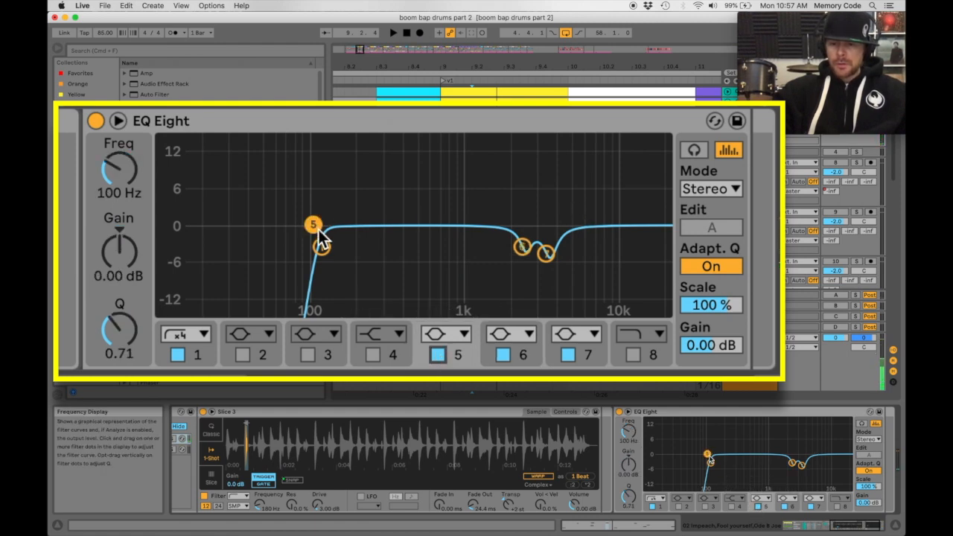
pyautogui.moveTo(312, 224); pyautogui.dragTo(499, 142)
pyautogui.moveTo(123, 327); pyautogui.dragTo(123, 287)
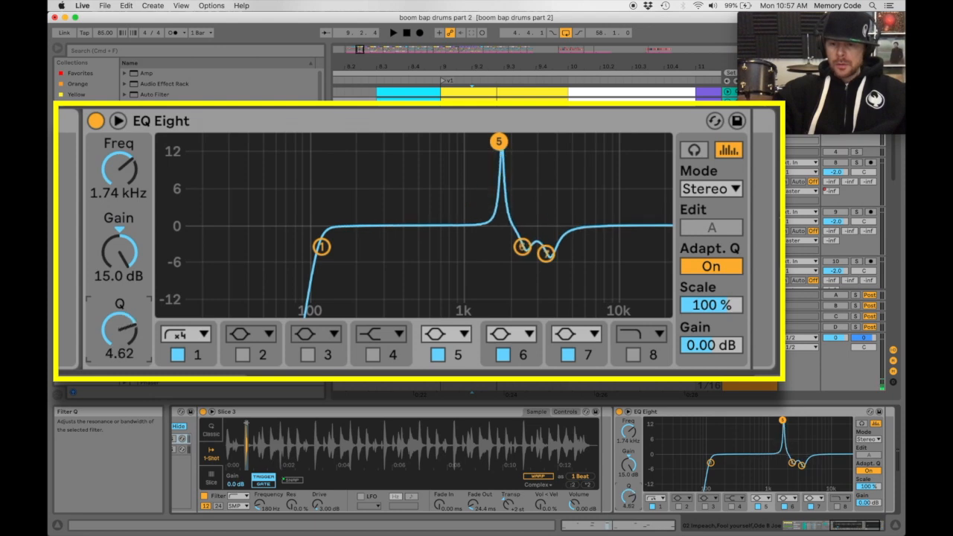
pyautogui.press('space')
pyautogui.moveTo(498, 142)
pyautogui.mouseDown()
pyautogui.moveTo(513, 147)
pyautogui.moveTo(490, 141)
pyautogui.mouseUp()
pyautogui.press('space')
pyautogui.press('space')
pyautogui.press('space')
pyautogui.press('space')
pyautogui.press('space')
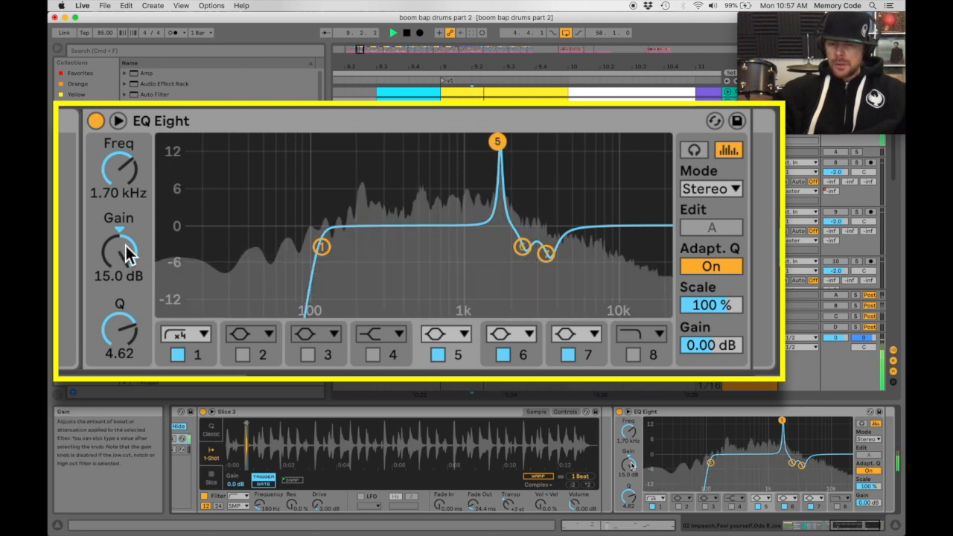
# Step: Cut band 5's gain to -10.5 dB while repeatedly playing the snare
pyautogui.moveTo(121, 243); pyautogui.dragTo(122, 313)
pyautogui.moveTo(122, 245); pyautogui.dragTo(122, 248)
pyautogui.press('space')
pyautogui.press('space')
pyautogui.press('space')
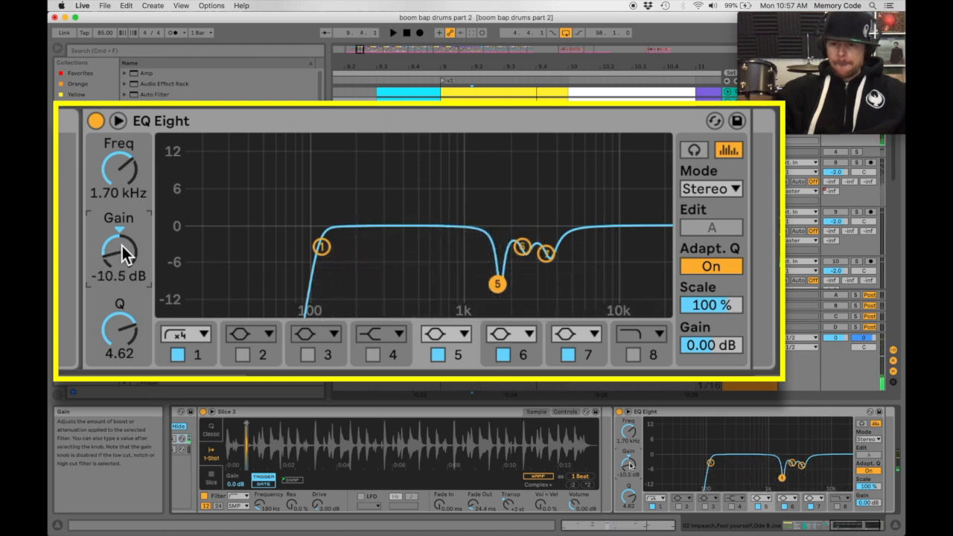
# Step: Compare the snare with band 5 on and off, leave it enabled, and deepen its gain cut to -11.0 dB
pyautogui.press('space')
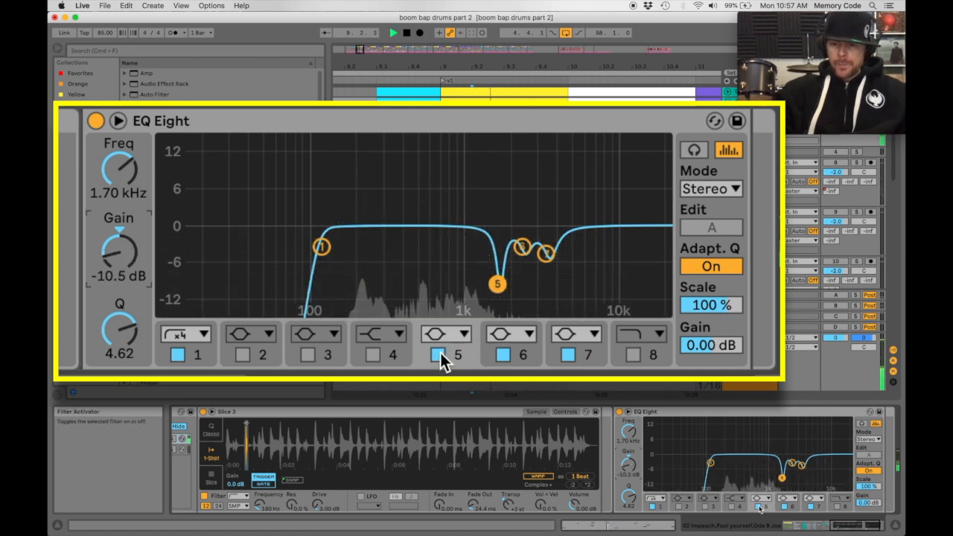
pyautogui.press('space')
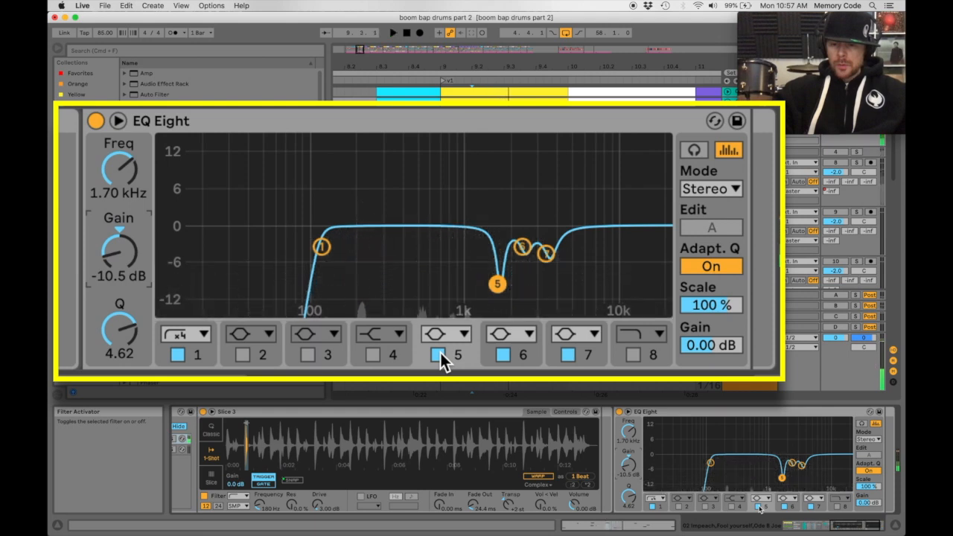
pyautogui.click(438, 354)
pyautogui.press('space')
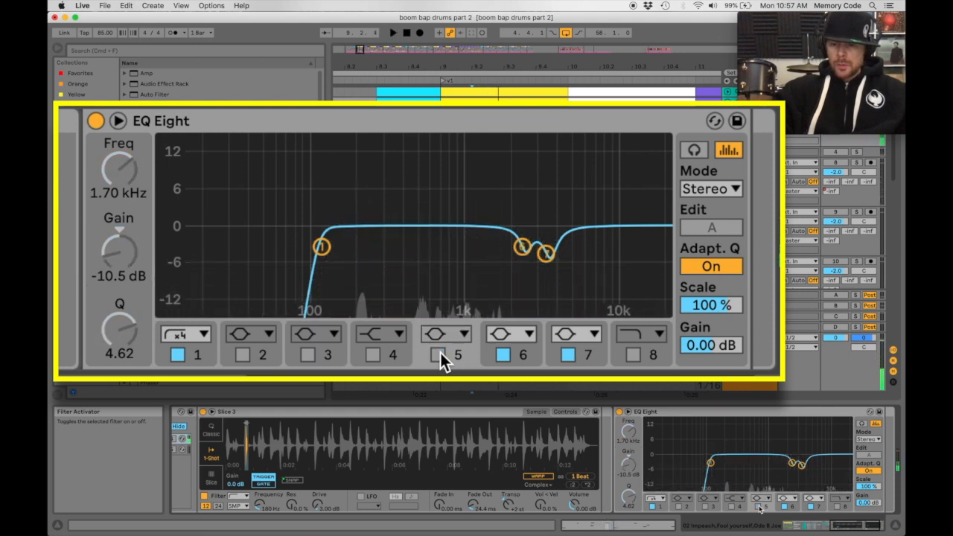
pyautogui.click(438, 354)
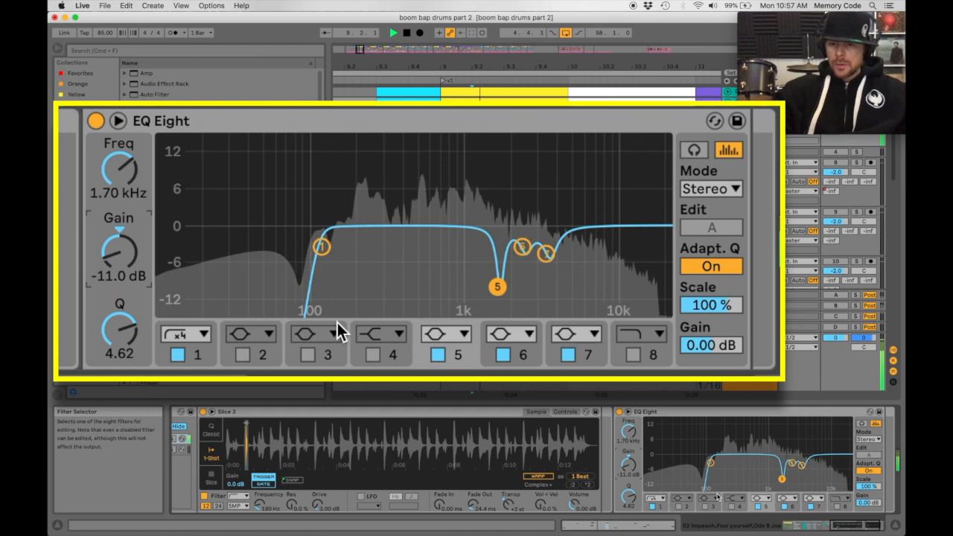
# Step: Enable EQ band 4 as a bell filter and boost it by 15 dB around 1.07 kHz
pyautogui.click(373, 355)
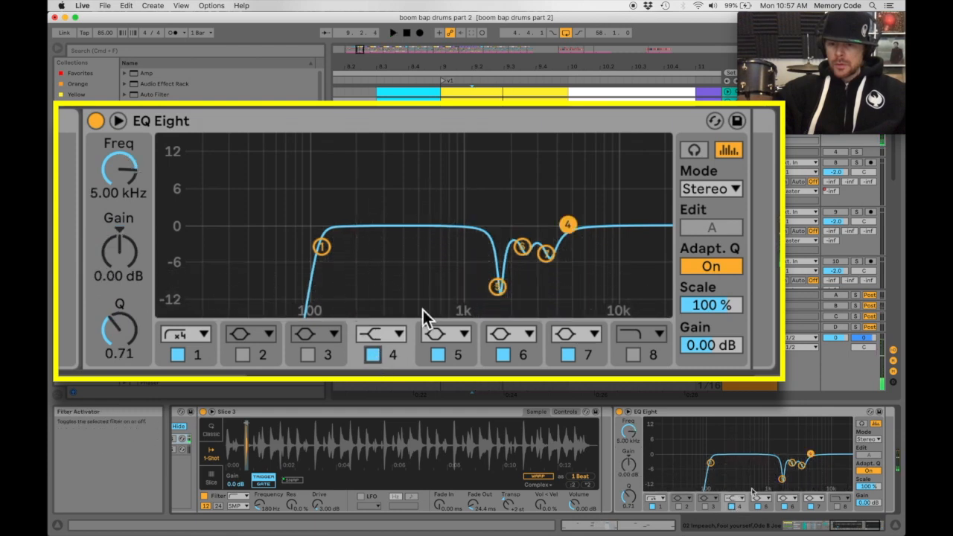
pyautogui.click(394, 344)
pyautogui.click(384, 242)
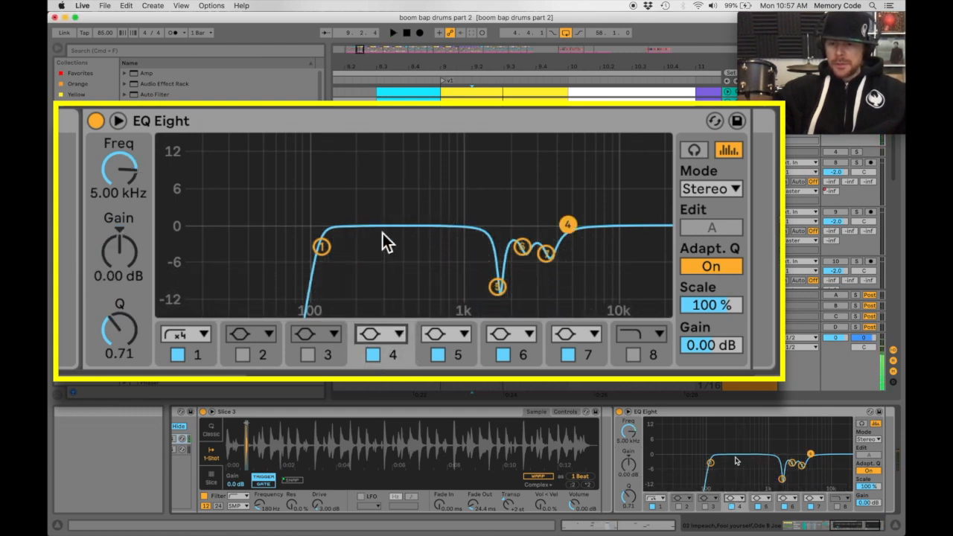
pyautogui.moveTo(576, 220); pyautogui.dragTo(476, 138)
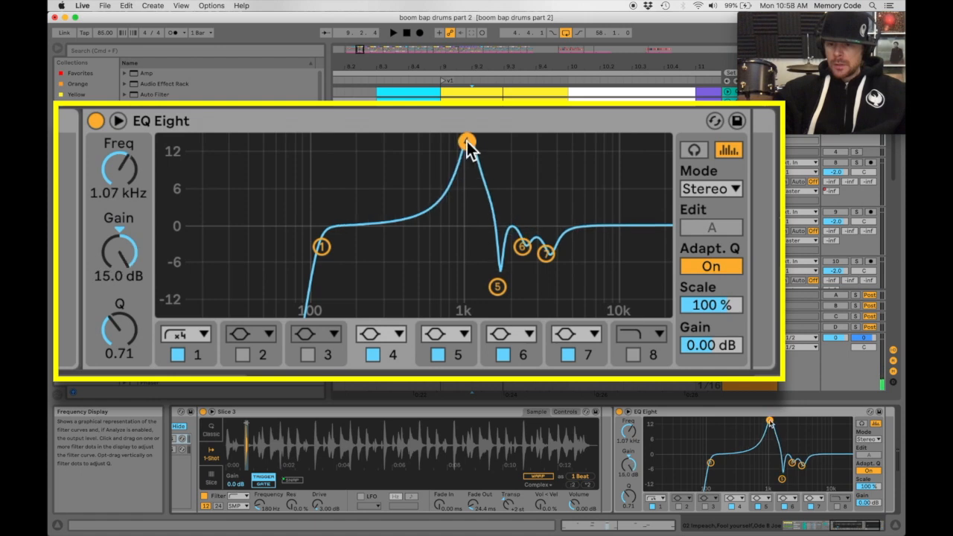
# Step: Set band 4's Q to 4.25, tune it to 1.02 kHz by ear, and cut its gain to -3.10 dB
pyautogui.moveTo(119, 329); pyautogui.dragTo(119, 271)
pyautogui.press('space')
pyautogui.moveTo(469, 147); pyautogui.dragTo(464, 142)
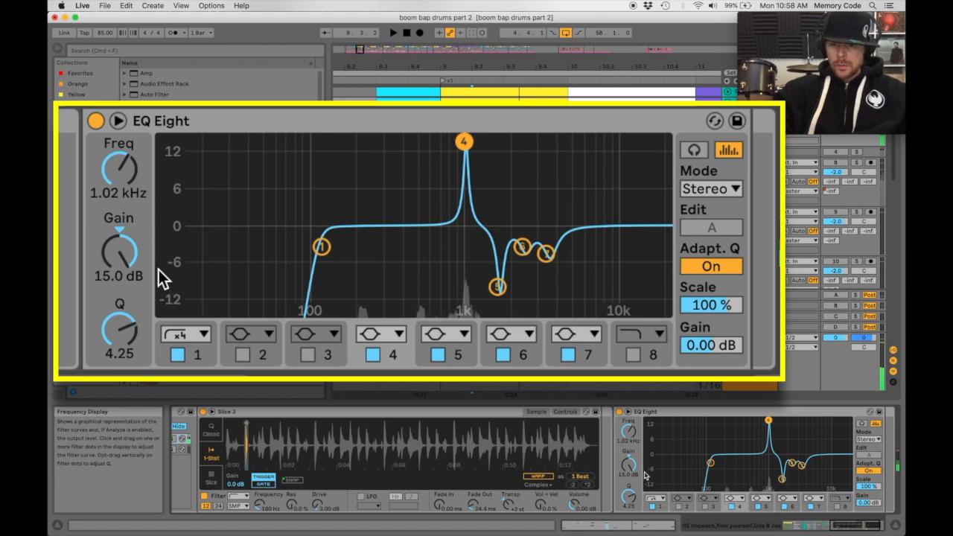
pyautogui.moveTo(124, 252); pyautogui.dragTo(125, 324)
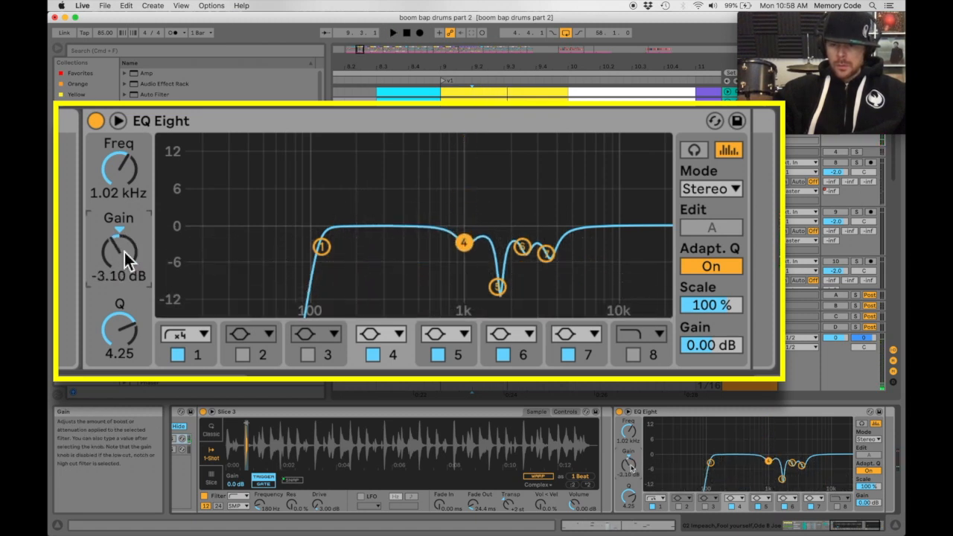
# Step: Compare the snare with EQ bands 4, 6 and 7 switched off and on, leaving every cut enabled
pyautogui.click(374, 353)
pyautogui.click(374, 354)
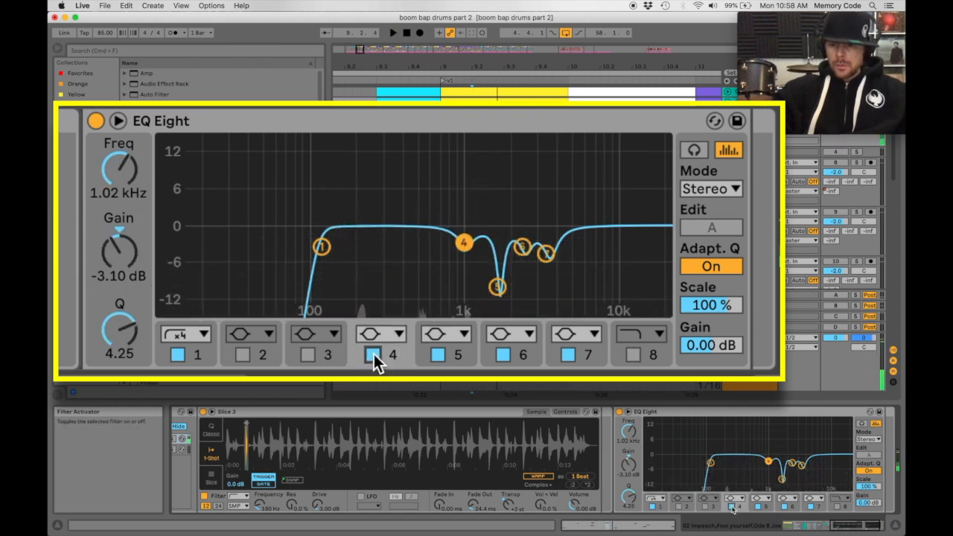
pyautogui.click(498, 287)
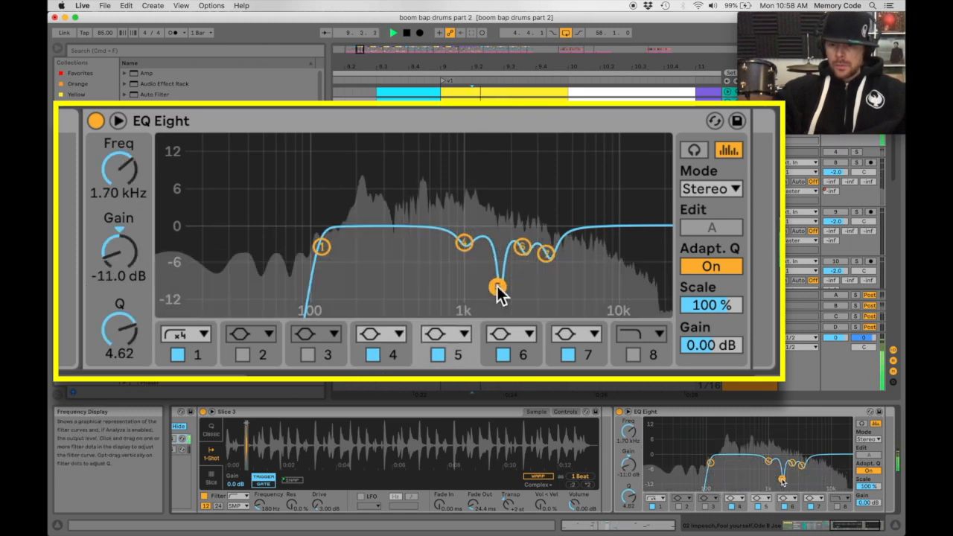
pyautogui.click(522, 245)
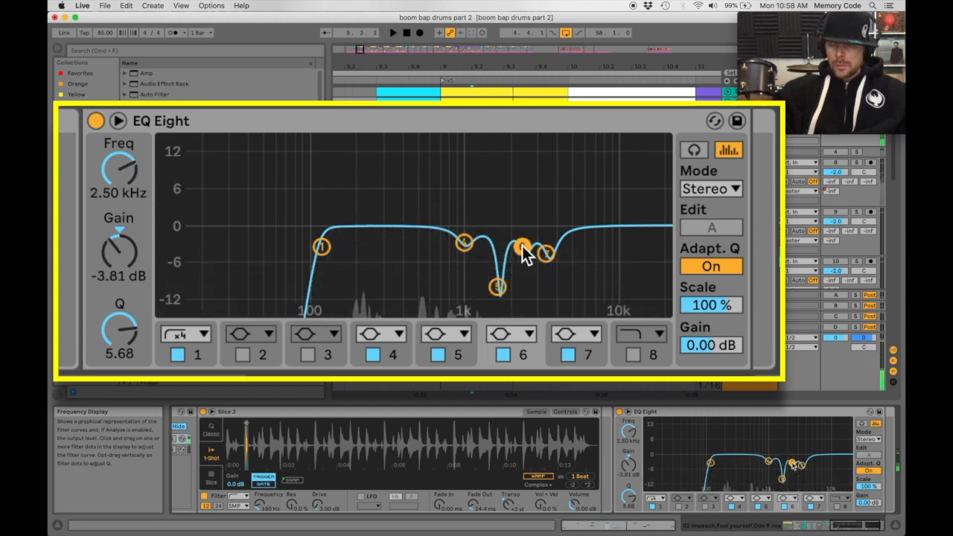
pyautogui.click(502, 356)
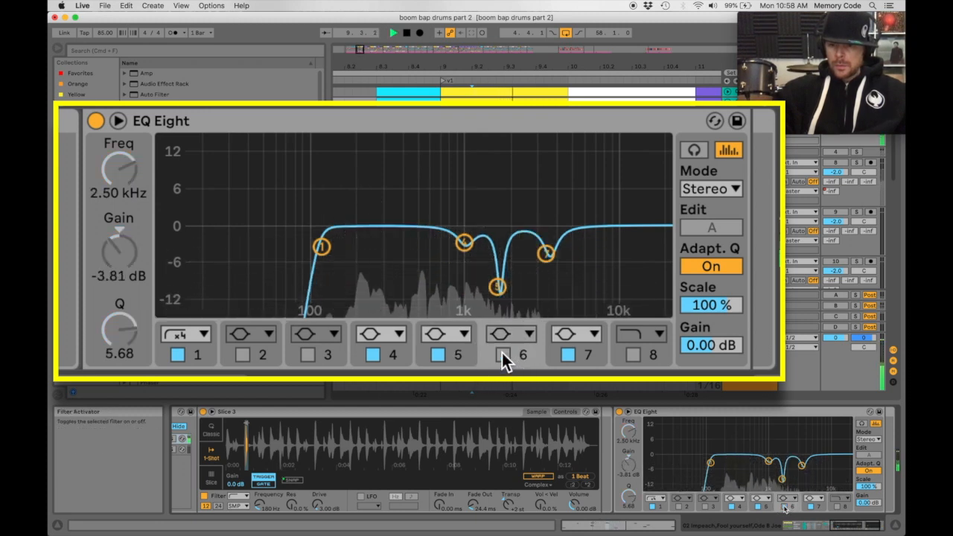
pyautogui.click(502, 355)
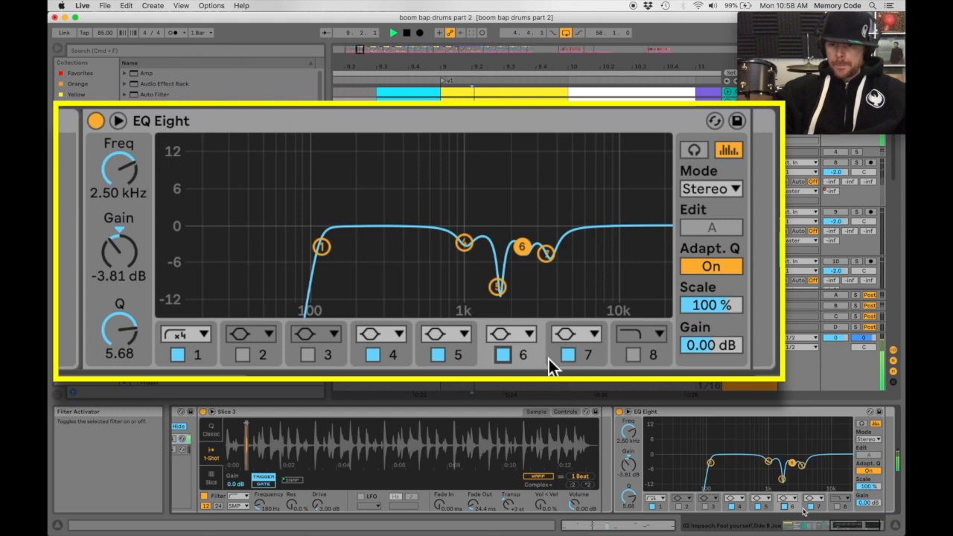
pyautogui.click(568, 355)
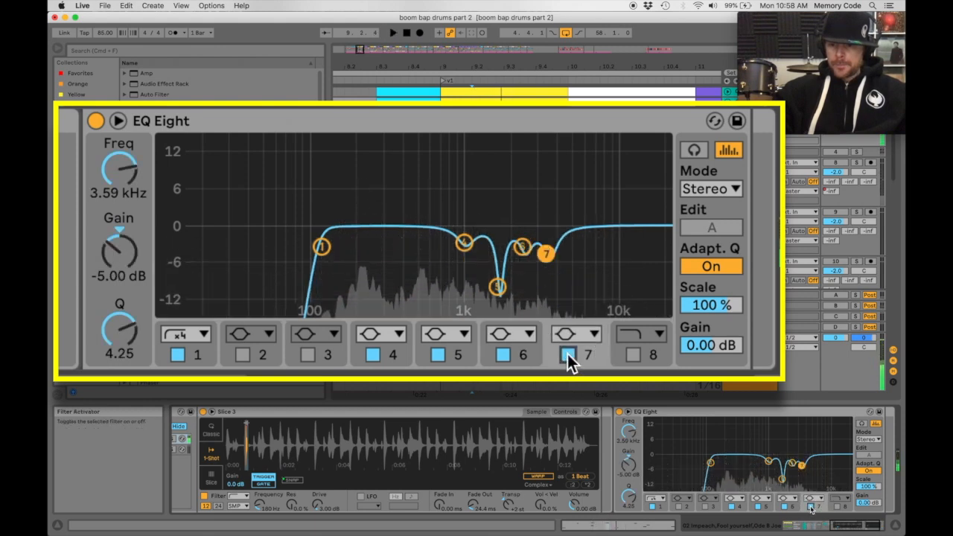
pyautogui.press('space')
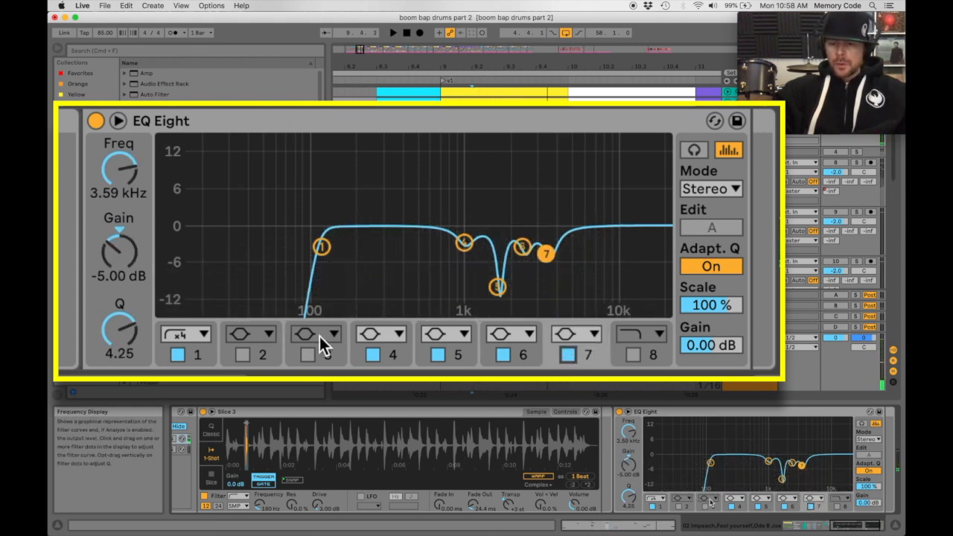
# Step: Enable EQ band 3, boost it by 15 dB with a Q of 2.82, and tune it by ear to 4.74 kHz
pyautogui.click(308, 355)
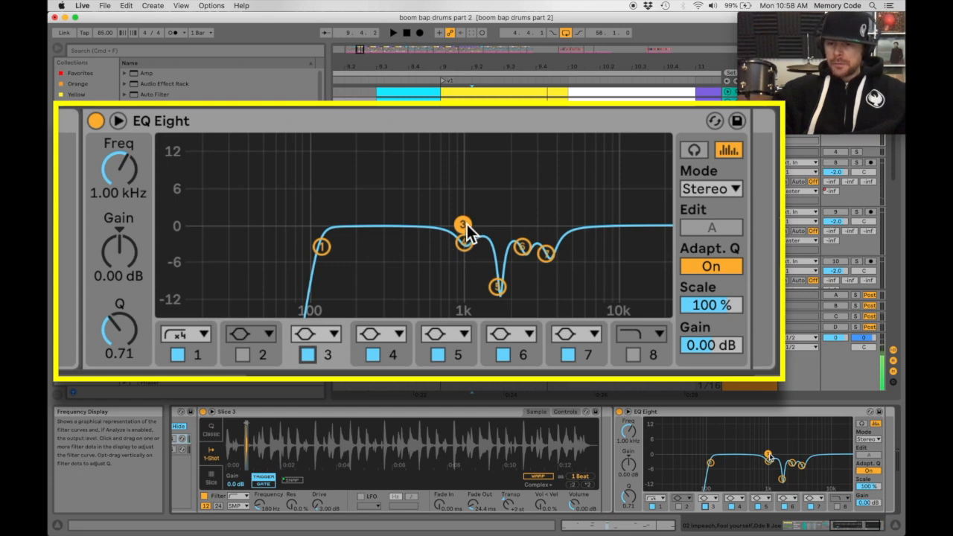
pyautogui.moveTo(463, 224); pyautogui.dragTo(571, 141)
pyautogui.moveTo(119, 328); pyautogui.dragTo(119, 291)
pyautogui.moveTo(570, 141)
pyautogui.mouseDown()
pyautogui.moveTo(555, 141)
pyautogui.moveTo(563, 142)
pyautogui.mouseUp()
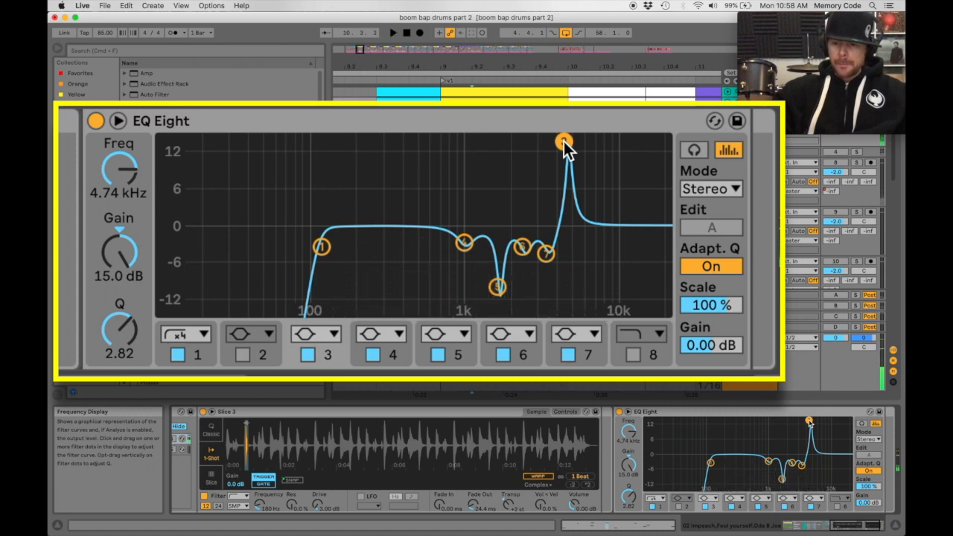
pyautogui.press('space')
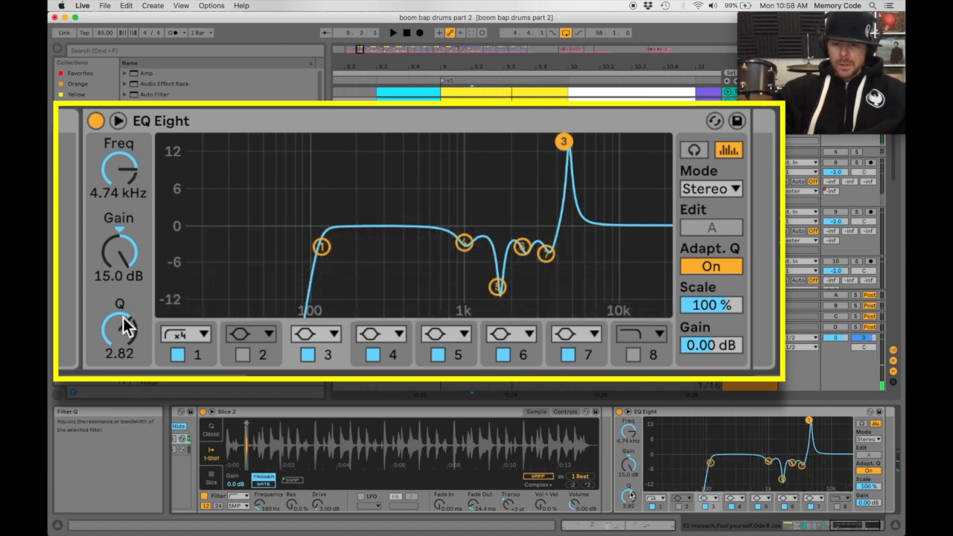
# Step: Narrow band 3 to a Q of 3.76 and cut its gain to -3.33 dB while playing the snare
pyautogui.moveTo(123, 261); pyautogui.dragTo(123, 304)
pyautogui.press('space')
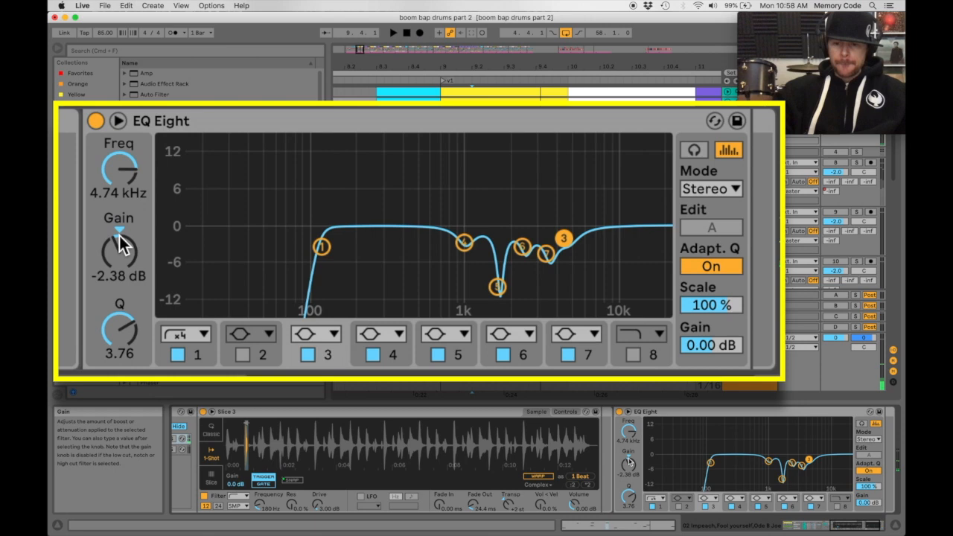
pyautogui.moveTo(119, 235); pyautogui.dragTo(119, 240)
pyautogui.press('space')
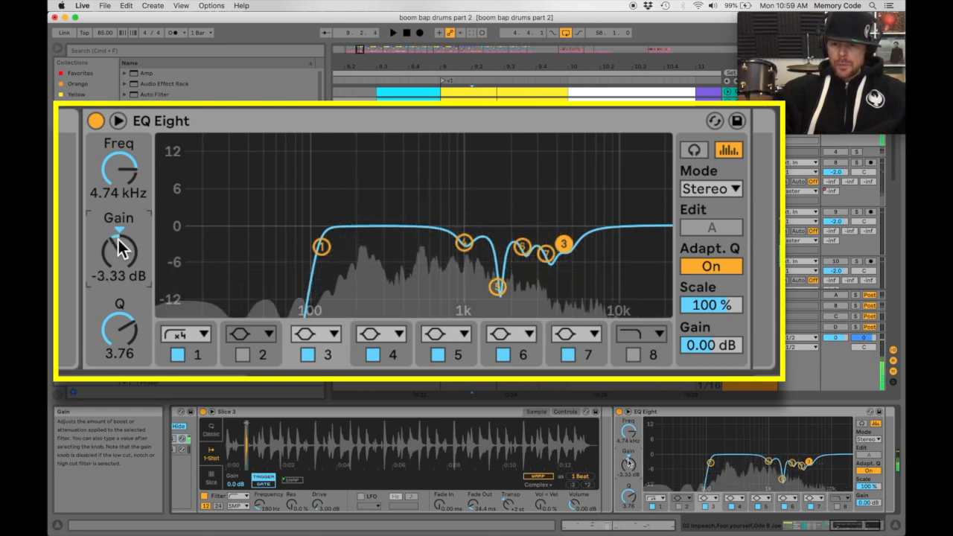
# Step: Compare the snare with the whole EQ bypassed and active, and with band 6 off and on
pyautogui.click(99, 122)
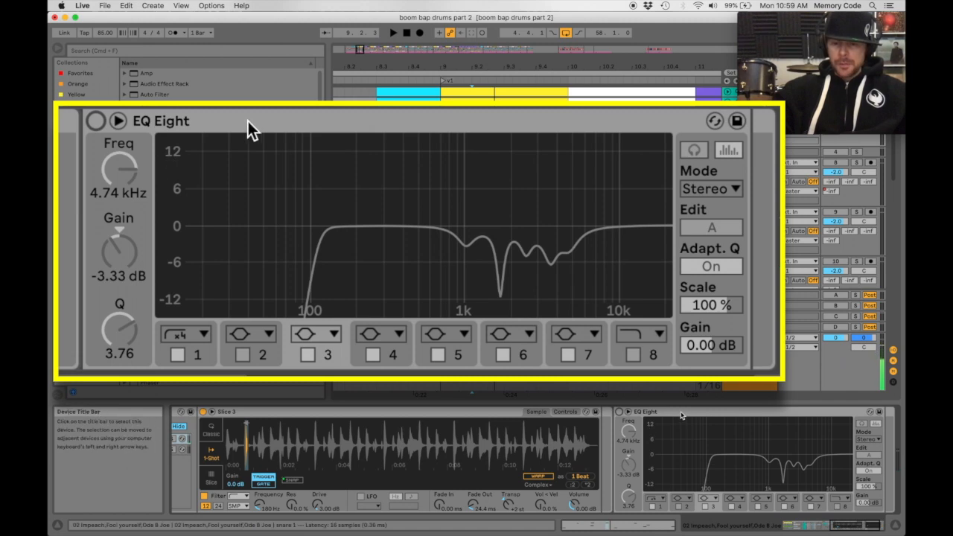
pyautogui.click(96, 121)
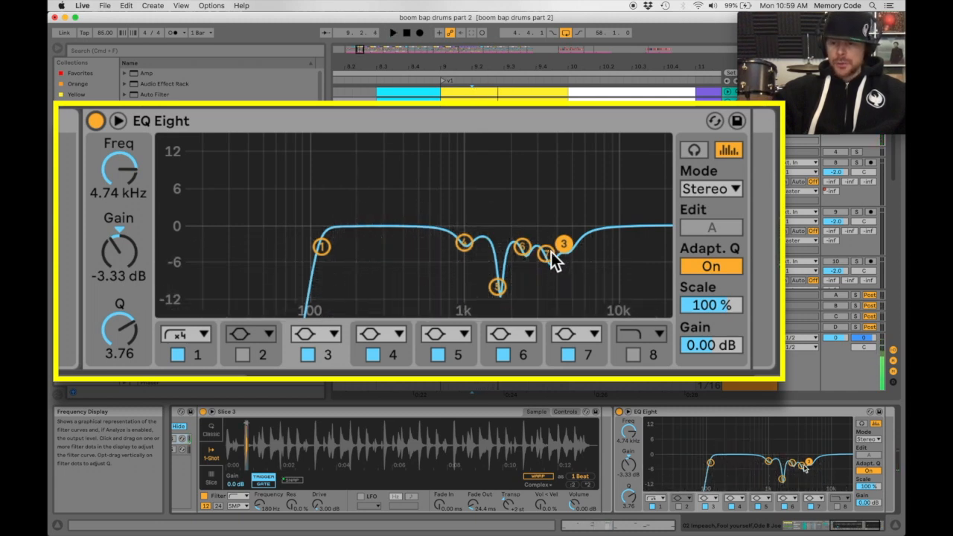
pyautogui.click(548, 256)
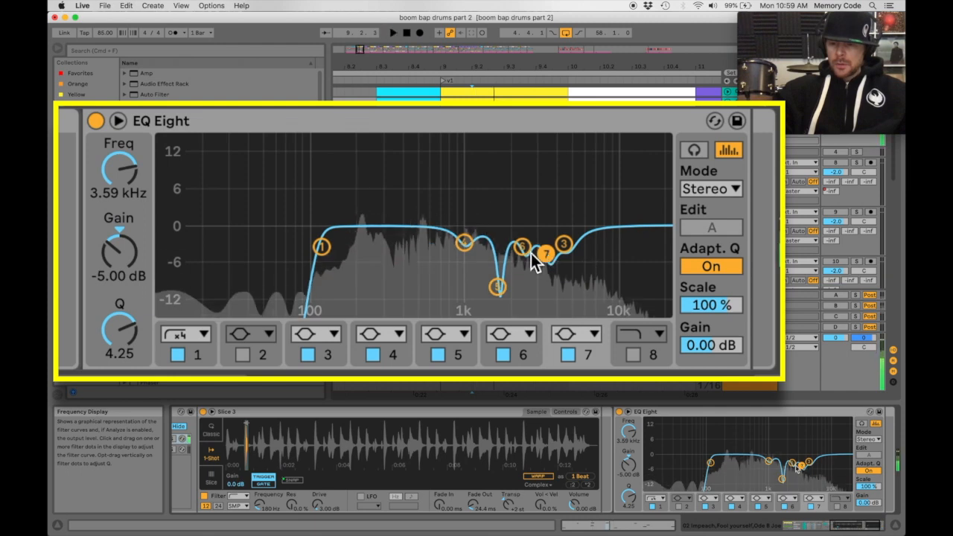
pyautogui.click(522, 246)
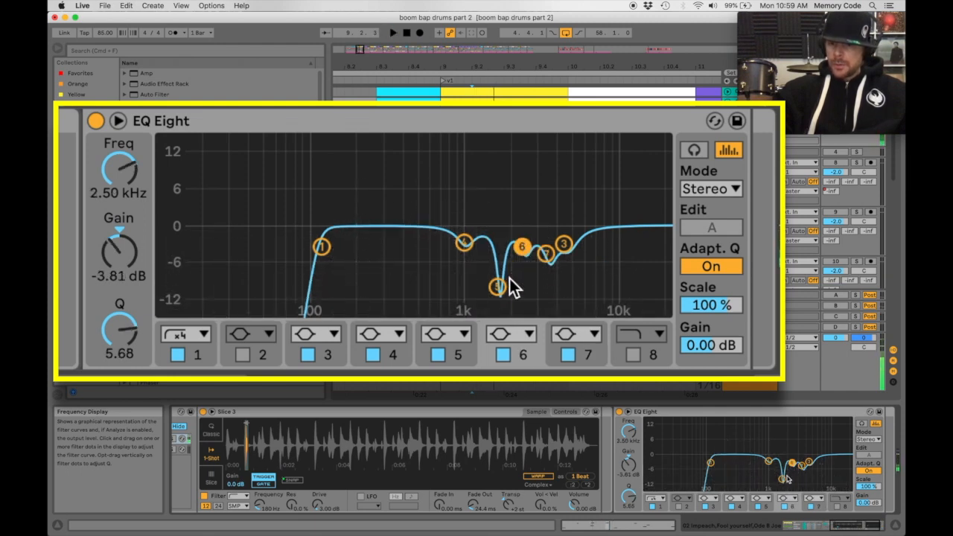
pyautogui.click(503, 357)
pyautogui.click(504, 357)
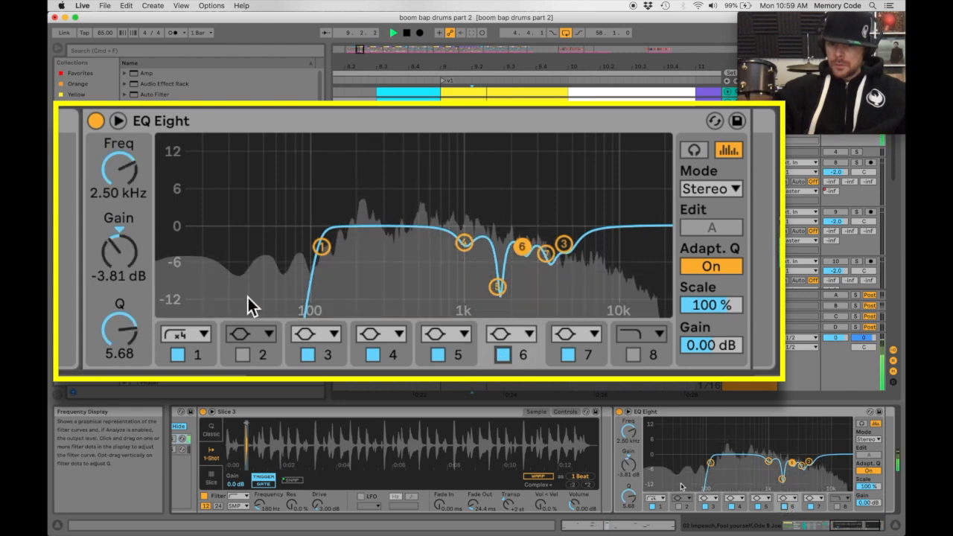
# Step: Widen band 6's cut by lowering its Q to 2.39 while playing the snare
pyautogui.click(123, 330)
pyautogui.moveTo(123, 329); pyautogui.dragTo(123, 336)
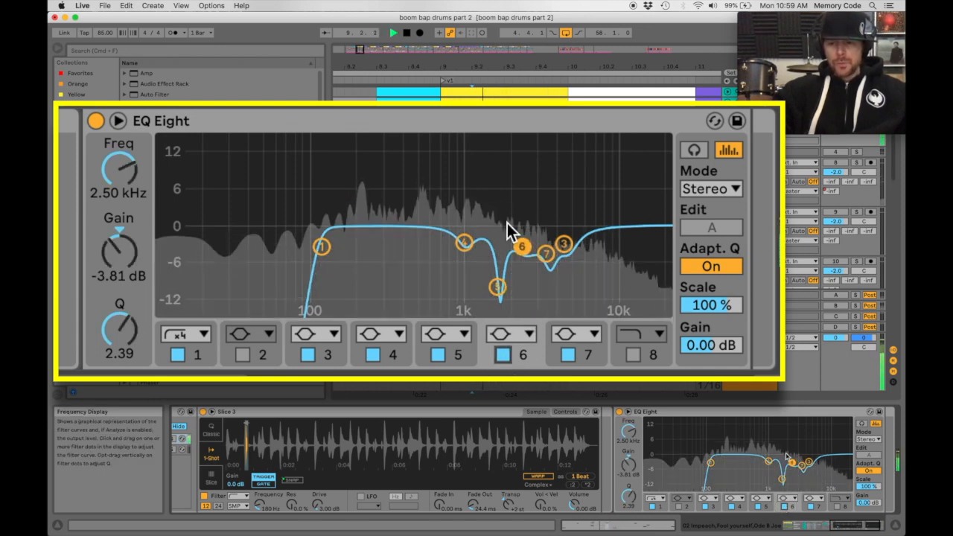
pyautogui.press('space')
# Step: Expand the EQ Eight frequency display and play the snare to examine the complete curve against its spectrum
pyautogui.click(628, 412)
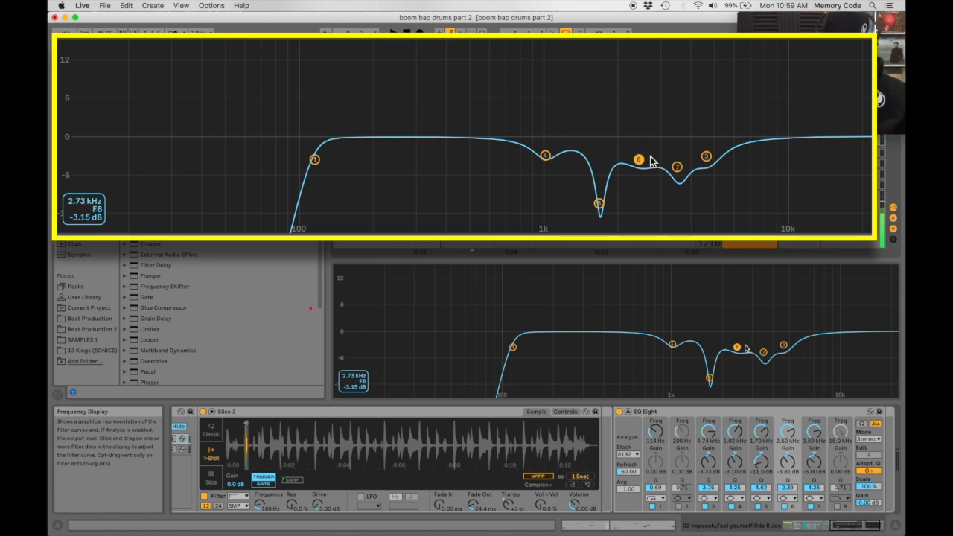
pyautogui.press('space')
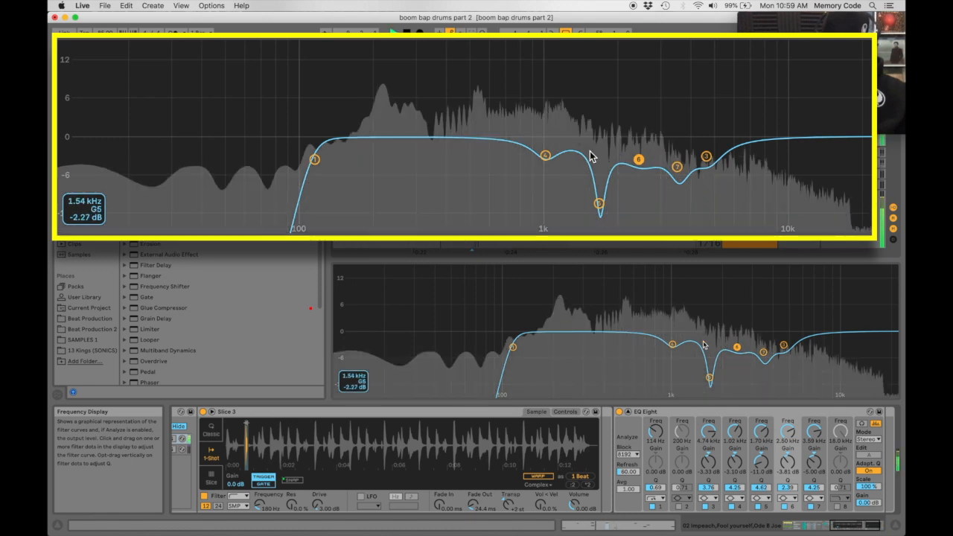
pyautogui.press('space')
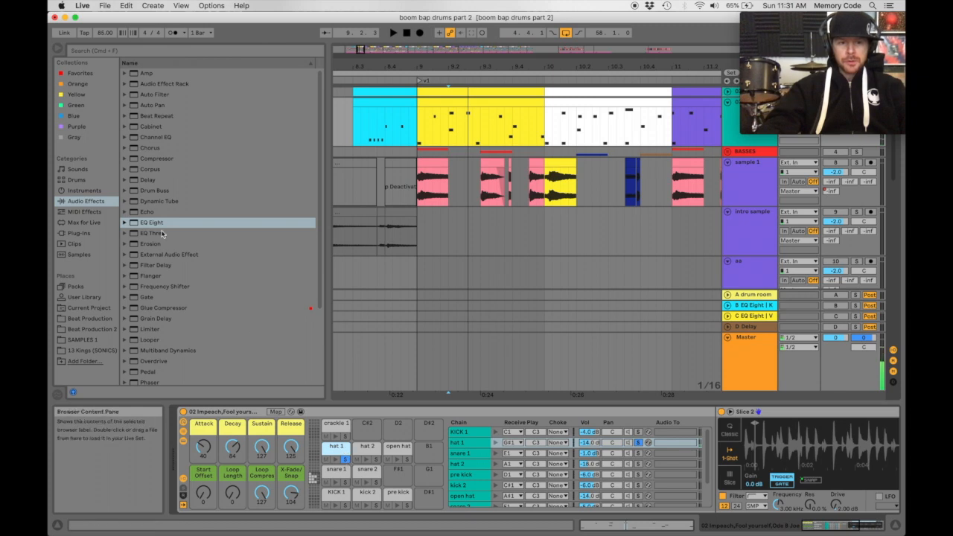
# Step: Add EQ Eight to the hat 1 chain and raise its band 1 high-pass filter to 495 Hz
pyautogui.moveTo(134, 227); pyautogui.dragTo(330, 459)
pyautogui.hscroll(-5, 358, 494)
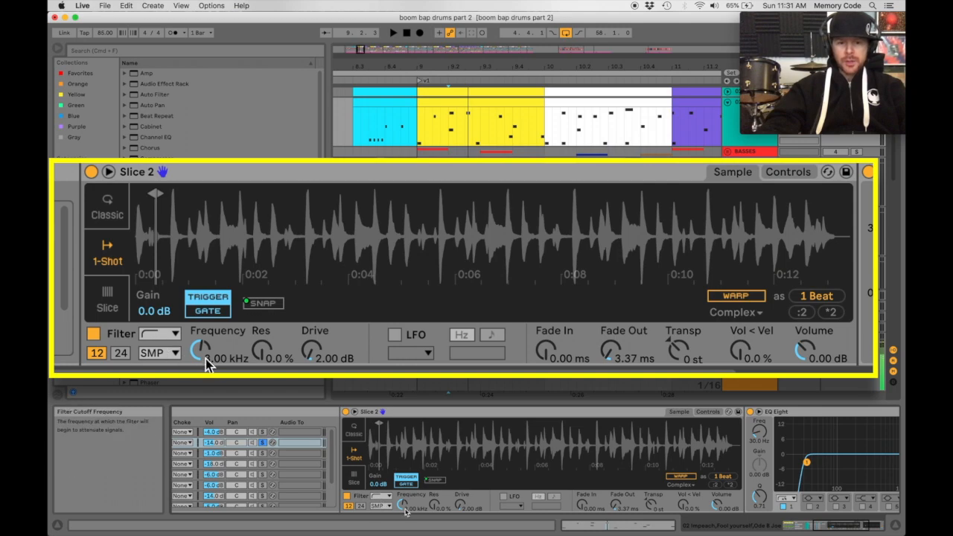
pyautogui.hscroll(5, 598, 475)
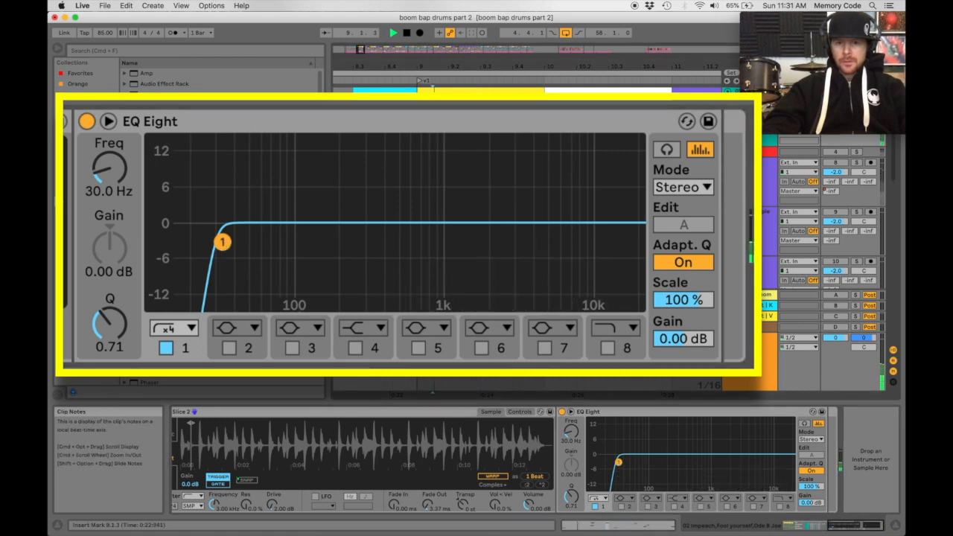
pyautogui.moveTo(618, 462); pyautogui.dragTo(693, 463)
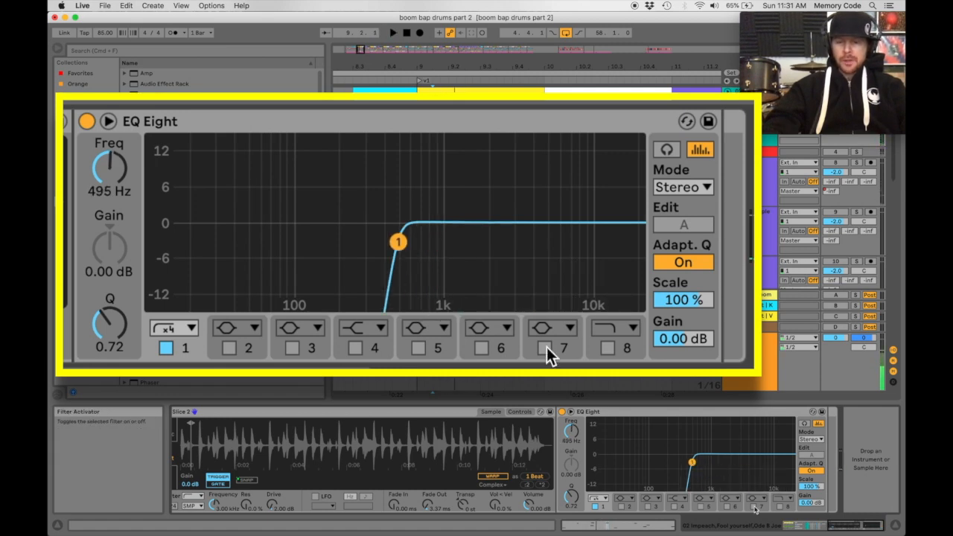
# Step: Enable band 7 on the hat's EQ with a 15 dB boost at 4.95 kHz and a Q of 5.45
pyautogui.click(545, 347)
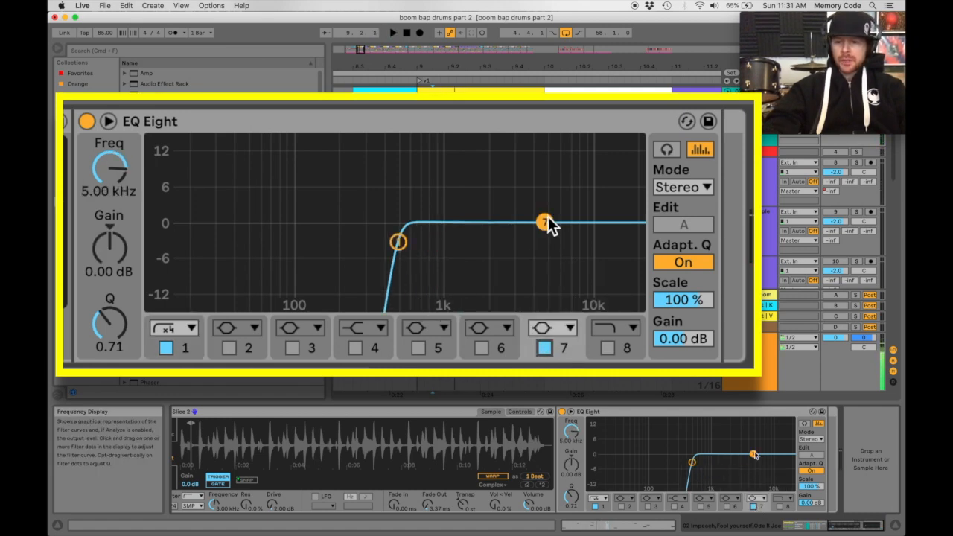
pyautogui.moveTo(551, 222); pyautogui.dragTo(550, 141)
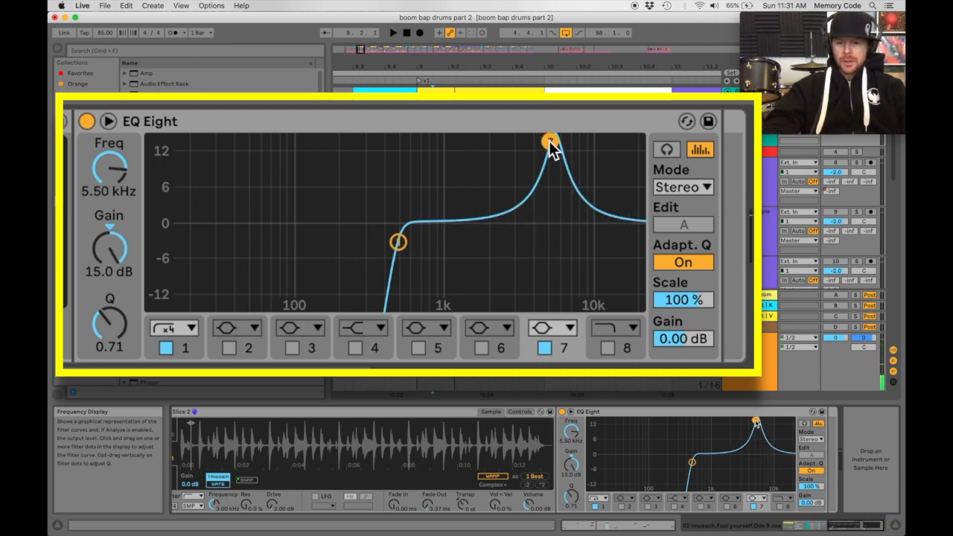
pyautogui.moveTo(107, 335); pyautogui.dragTo(106, 327)
pyautogui.press('space')
pyautogui.moveTo(551, 143); pyautogui.dragTo(543, 141)
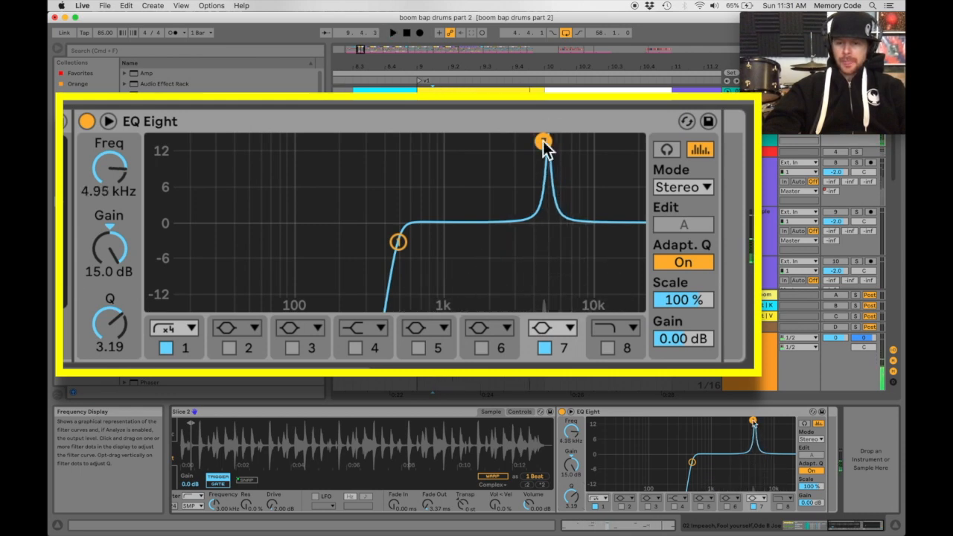
pyautogui.moveTo(136, 332); pyautogui.dragTo(136, 304)
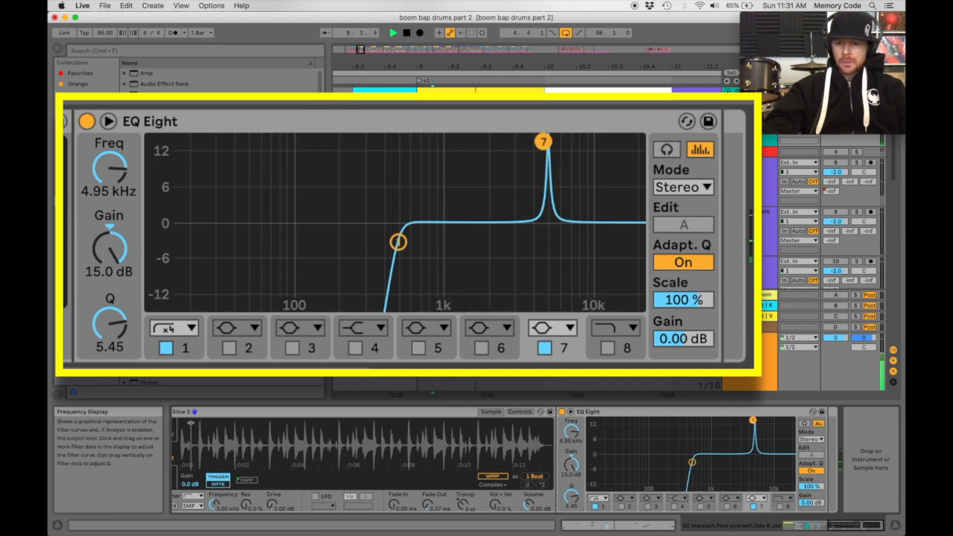
# Step: Sweep band 7 down by ear to 2.72 kHz and turn it into a -6.43 dB cut with a Q of 4.81
pyautogui.moveTo(544, 142); pyautogui.dragTo(539, 141)
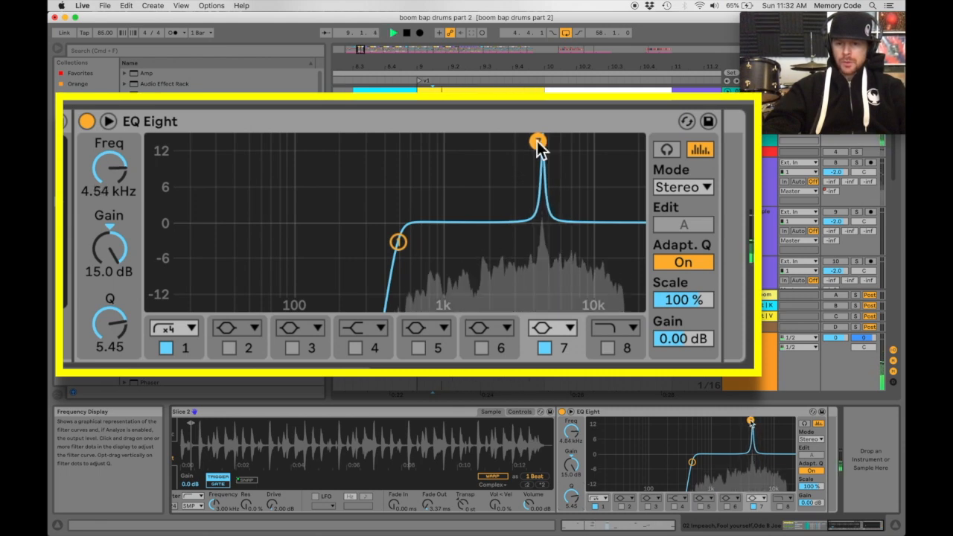
pyautogui.press('space')
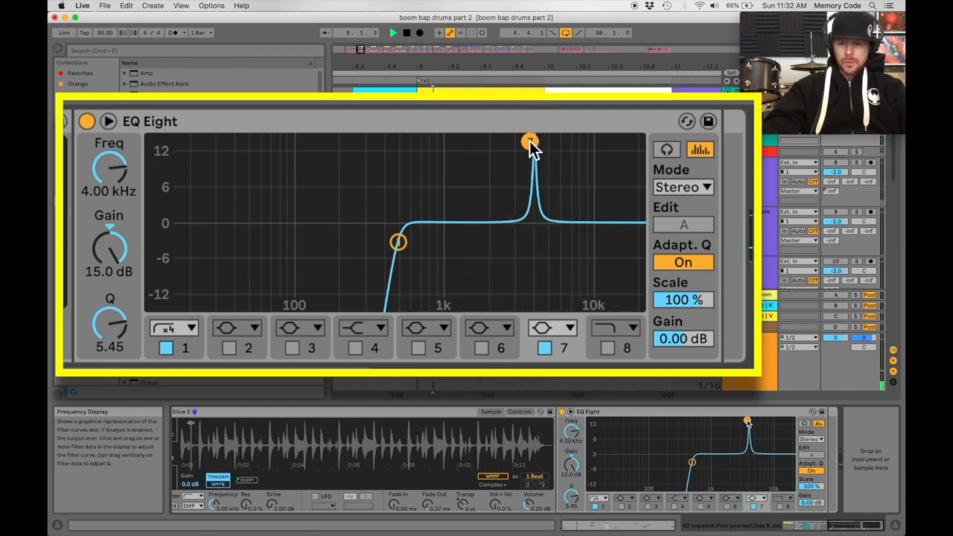
pyautogui.moveTo(530, 142); pyautogui.dragTo(522, 142)
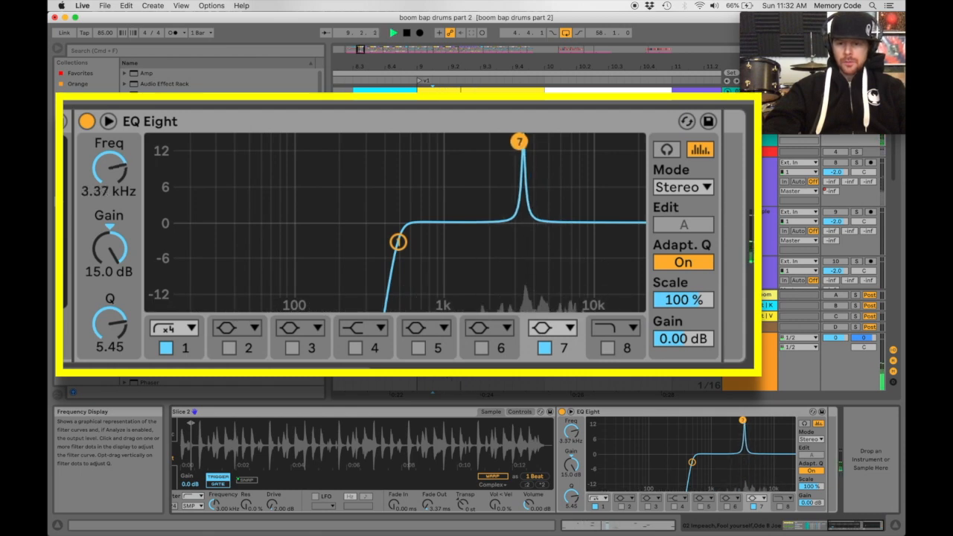
pyautogui.moveTo(519, 147); pyautogui.dragTo(504, 141)
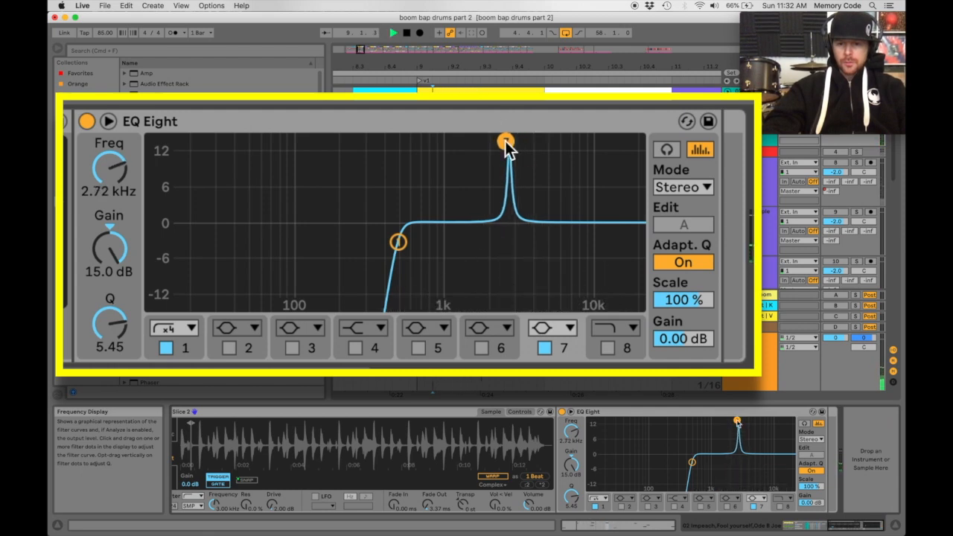
pyautogui.press('space')
pyautogui.moveTo(114, 323); pyautogui.dragTo(114, 323)
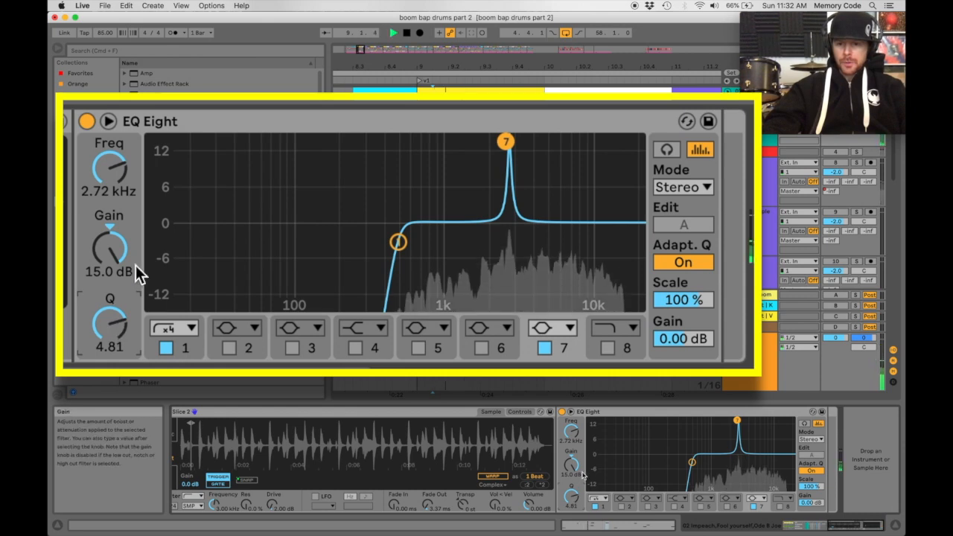
pyautogui.moveTo(116, 250); pyautogui.dragTo(117, 249)
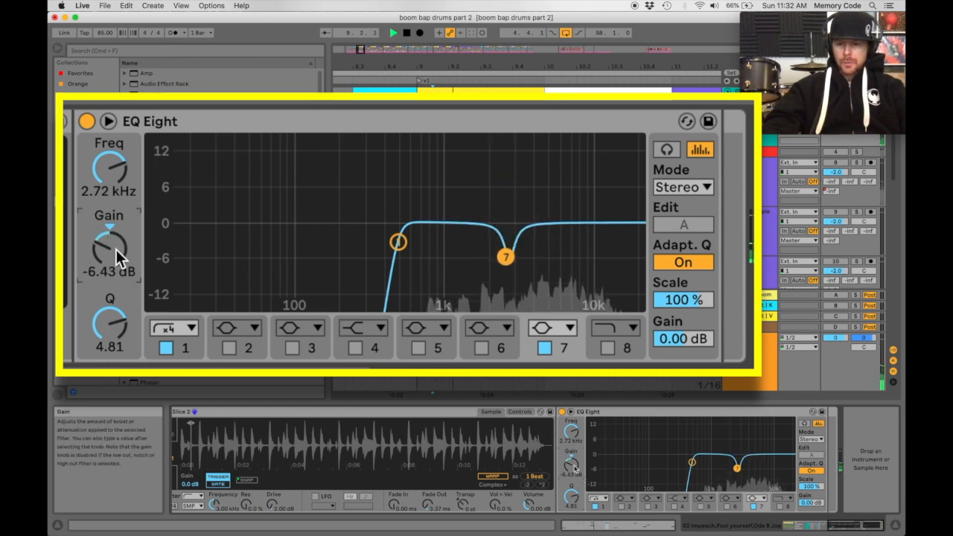
# Step: Enable band 6 on the hat 1 EQ with a 15 dB boost at 5.05 kHz and a Q of 3.32
pyautogui.click(481, 348)
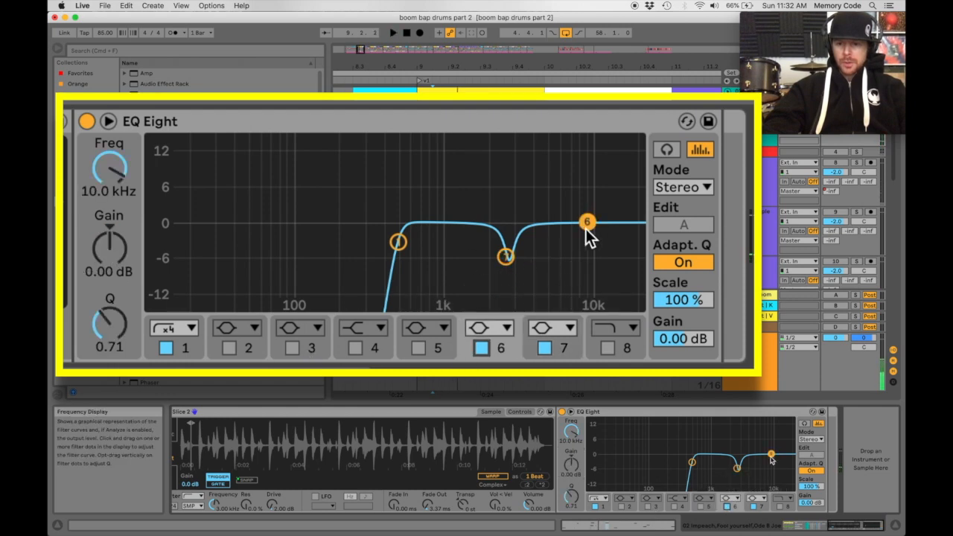
pyautogui.moveTo(569, 218); pyautogui.dragTo(551, 165)
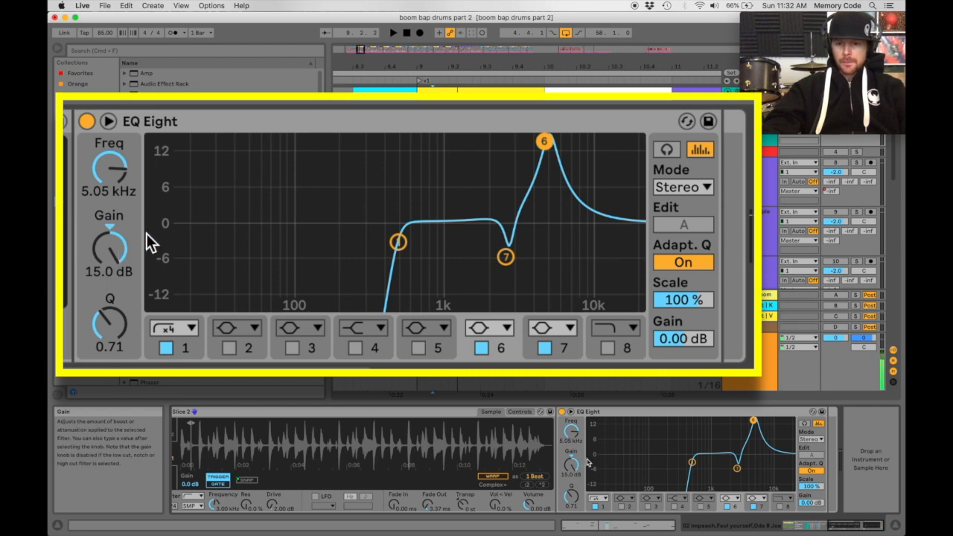
pyautogui.press('space')
pyautogui.moveTo(106, 321); pyautogui.dragTo(107, 301)
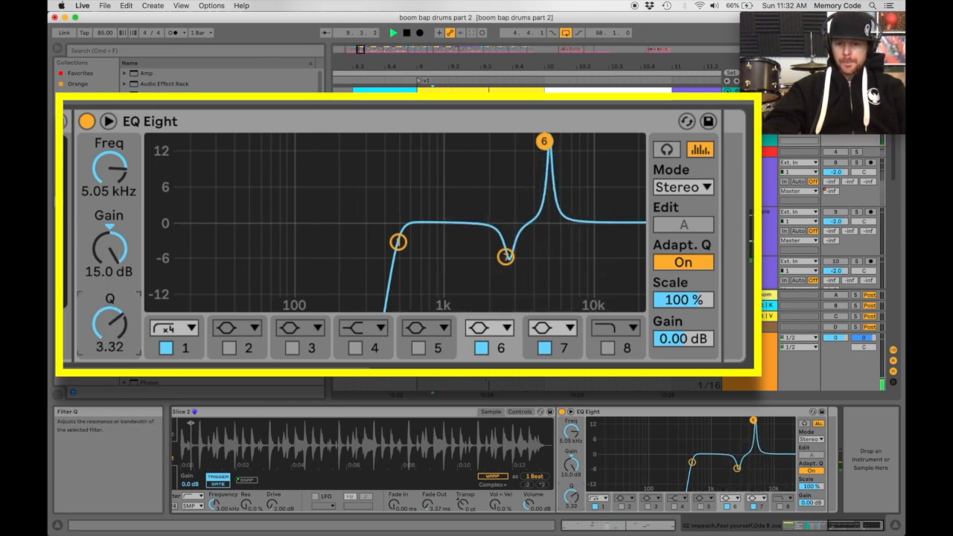
# Step: Sweep band 6 by ear to 4.64 kHz and turn it into a -2.38 dB cut with a Q of 4.62
pyautogui.moveTo(545, 143)
pyautogui.mouseDown()
pyautogui.moveTo(522, 142)
pyautogui.moveTo(538, 141)
pyautogui.mouseUp()
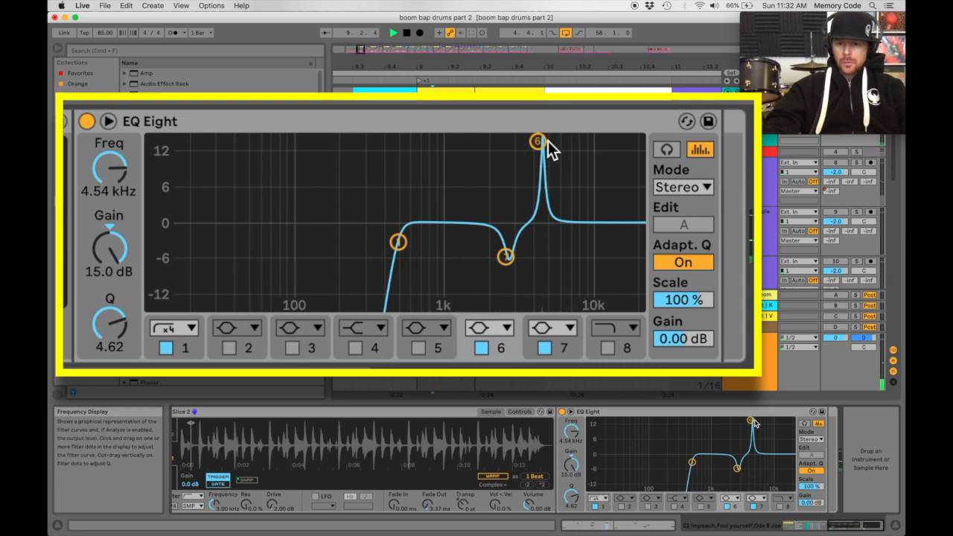
pyautogui.moveTo(539, 141); pyautogui.dragTo(540, 142)
pyautogui.press('space')
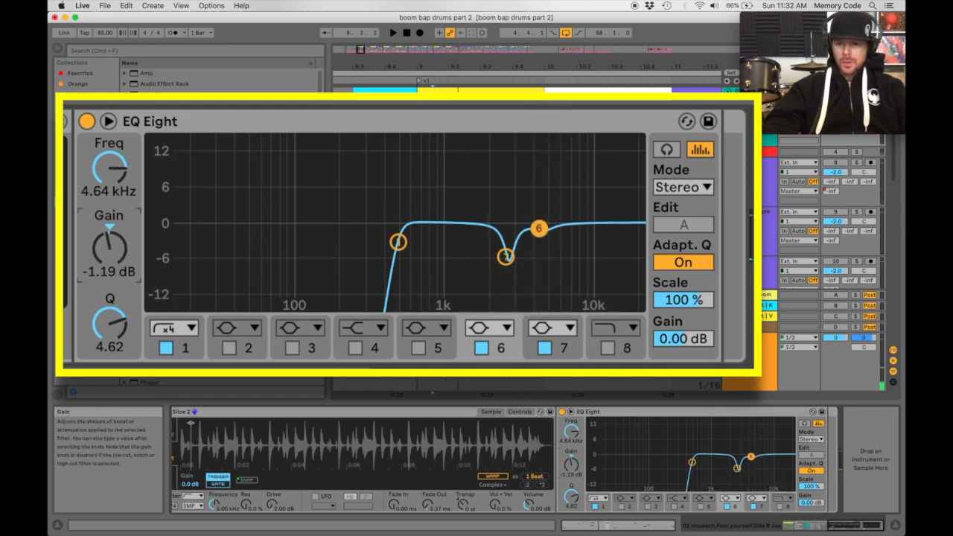
pyautogui.press('space')
pyautogui.press('space')
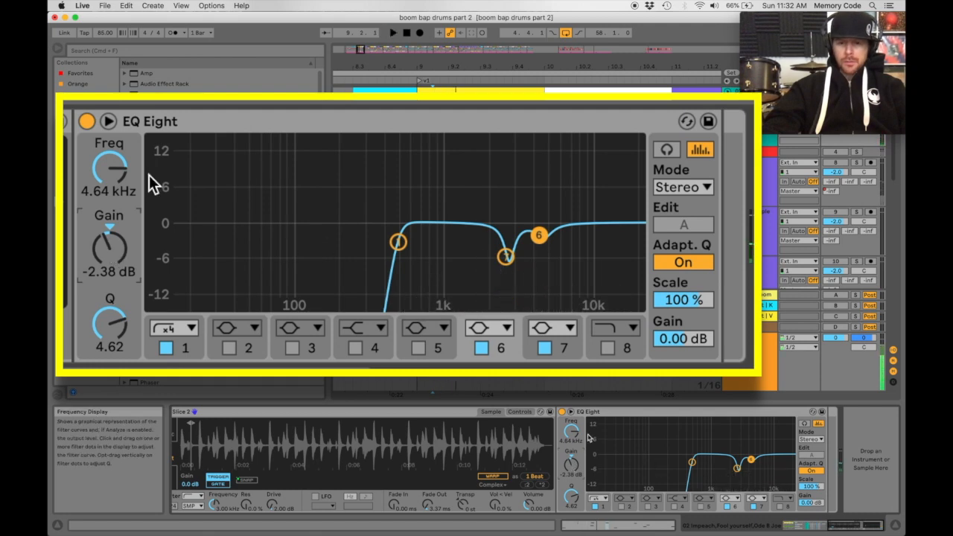
# Step: Bypass and re-enable the hat 1 EQ Eight to compare the hi-hat with and without the cuts
pyautogui.click(87, 122)
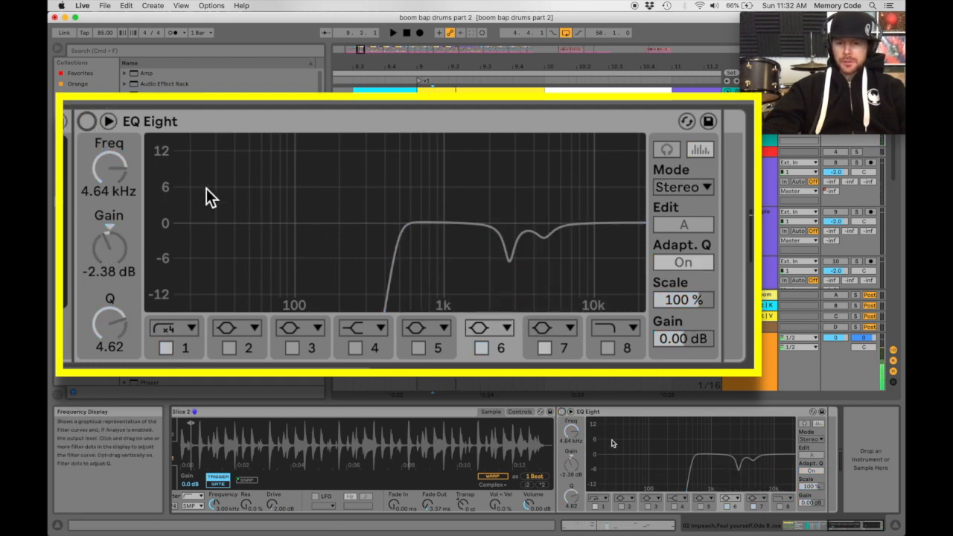
pyautogui.click(88, 121)
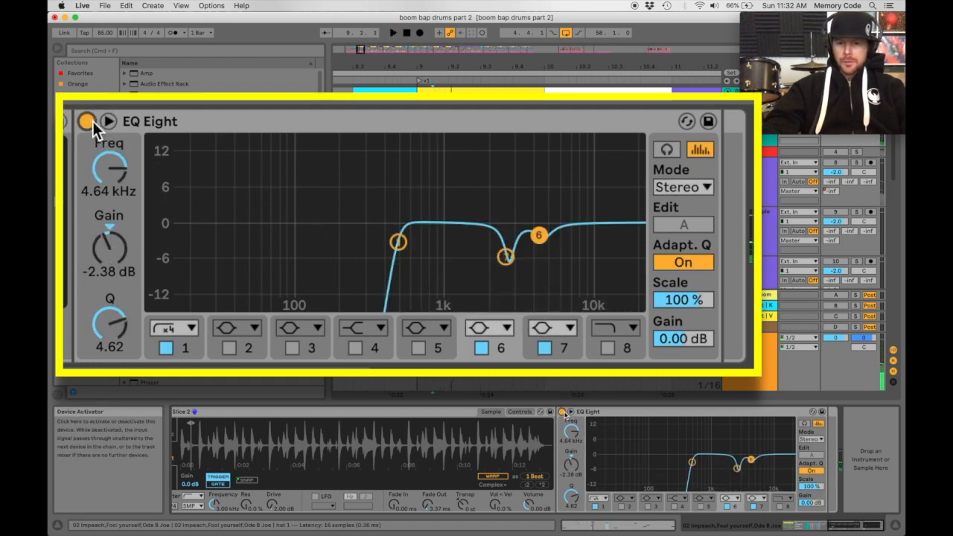
pyautogui.press('space')
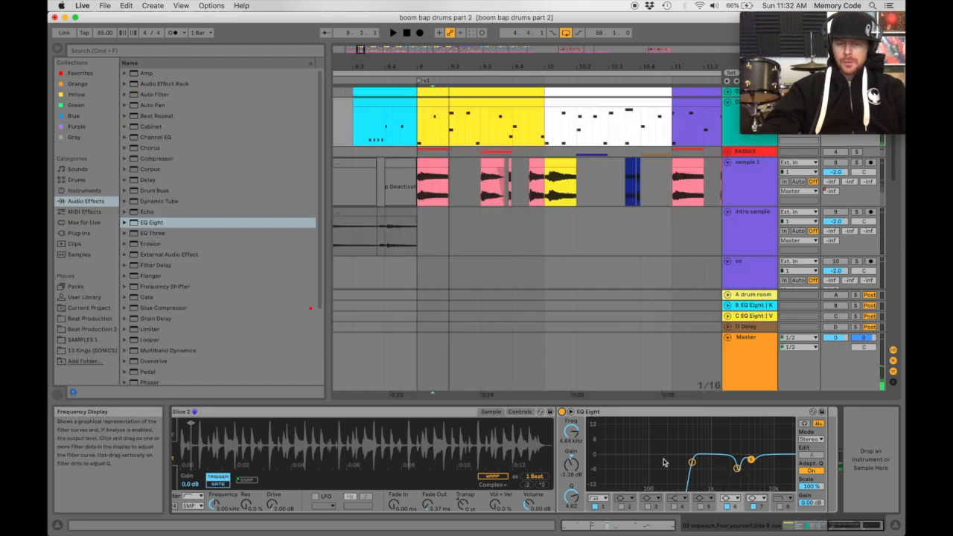
# Step: Return to the drum rack, move the solo from hat 1 to the open hat, and add EQ Eight to the open hat chain
pyautogui.hscroll(-10, 664, 460)
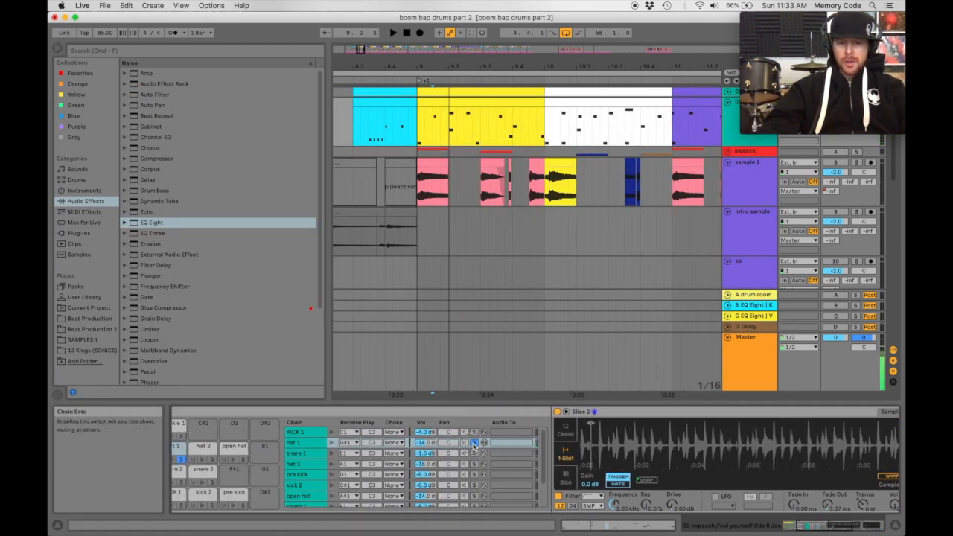
pyautogui.hscroll(-6, 434, 479)
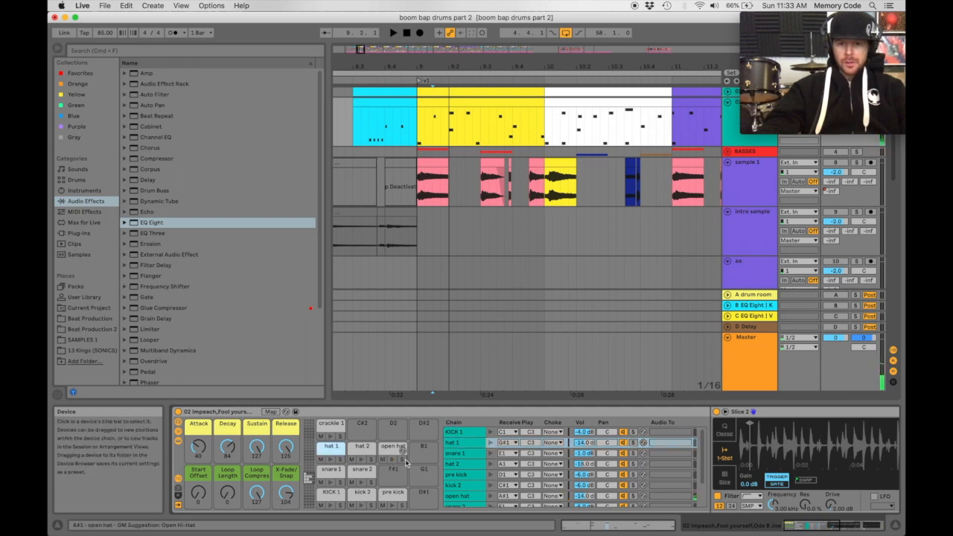
pyautogui.click(402, 459)
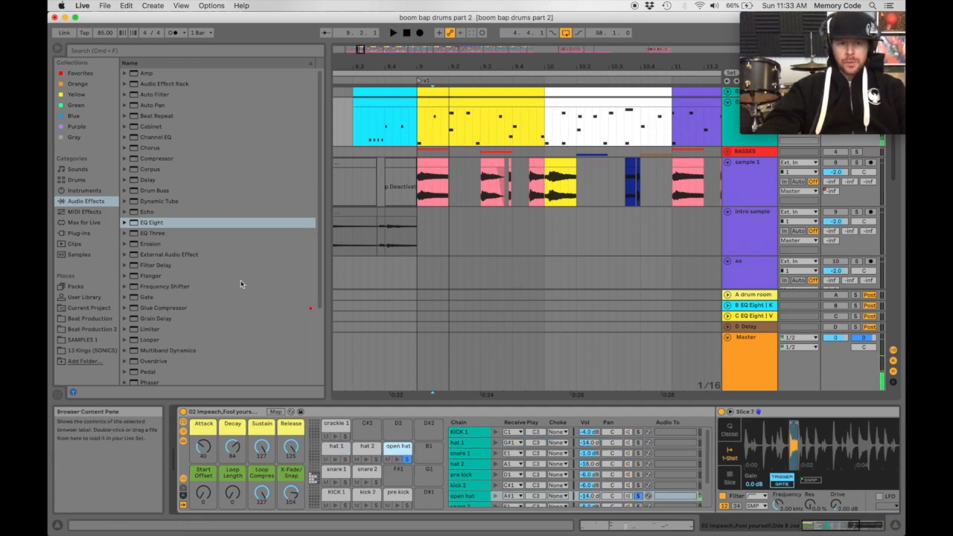
pyautogui.click(292, 327)
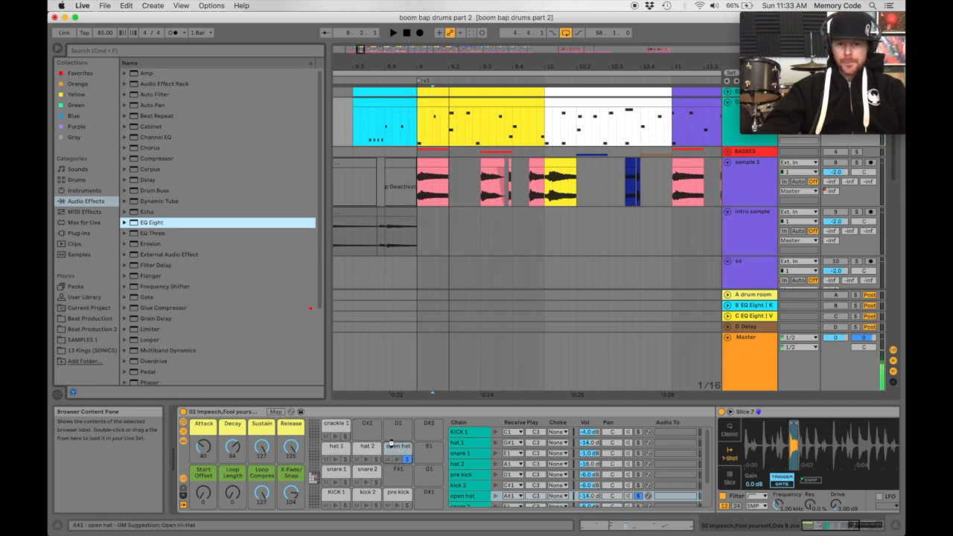
pyautogui.press('Return')
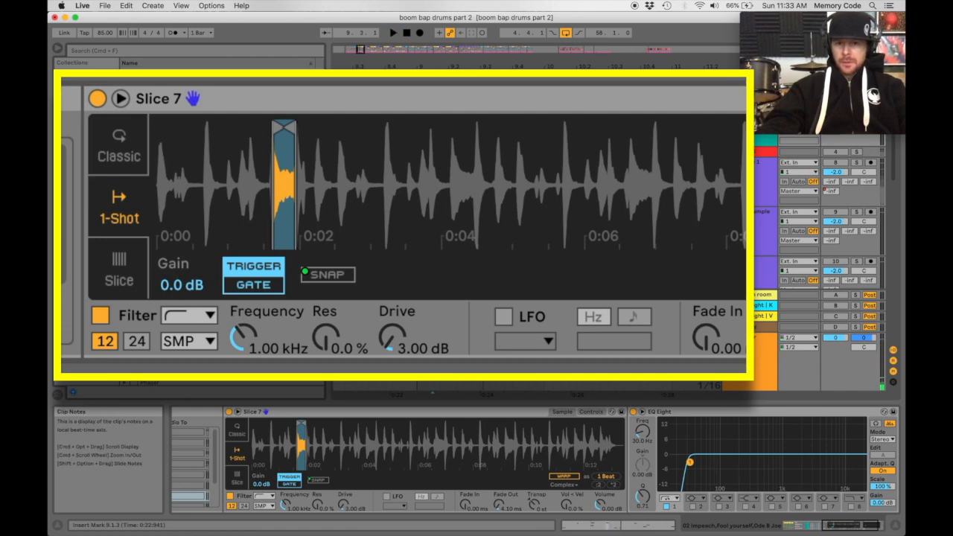
# Step: Loop-check the open hat from its hit in the white clip and raise its EQ's band 1 high-pass filter to about 350 Hz
pyautogui.click(624, 124)
pyautogui.press('space')
pyautogui.press('space')
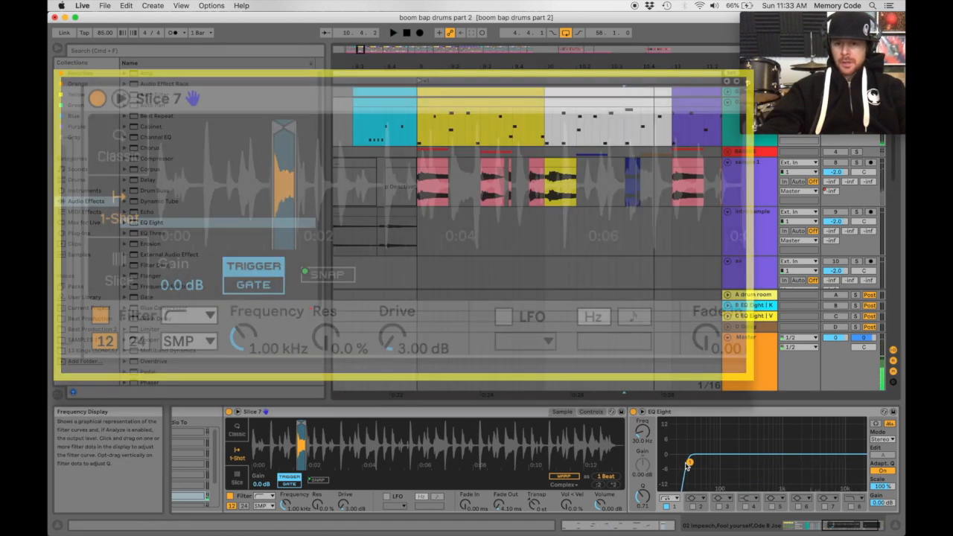
pyautogui.moveTo(690, 463); pyautogui.dragTo(746, 463)
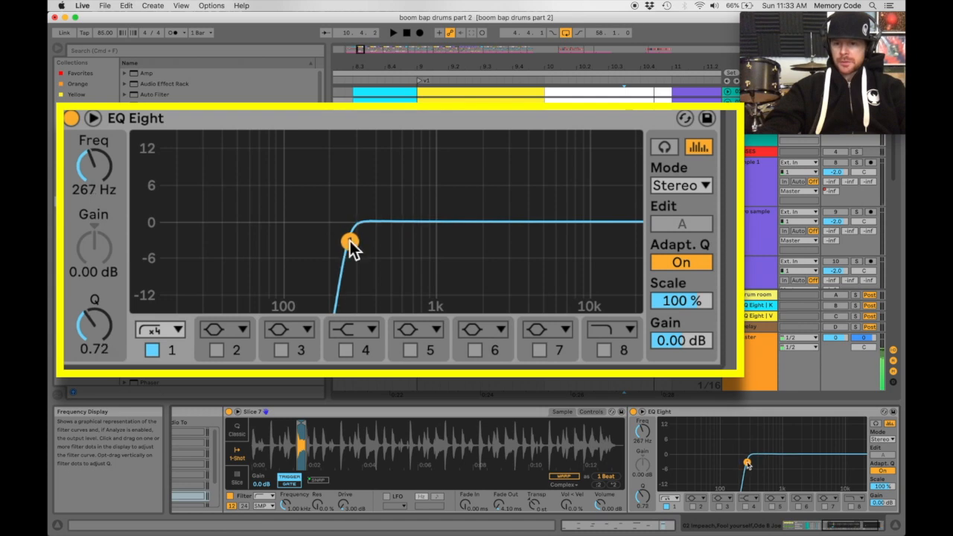
pyautogui.press('space')
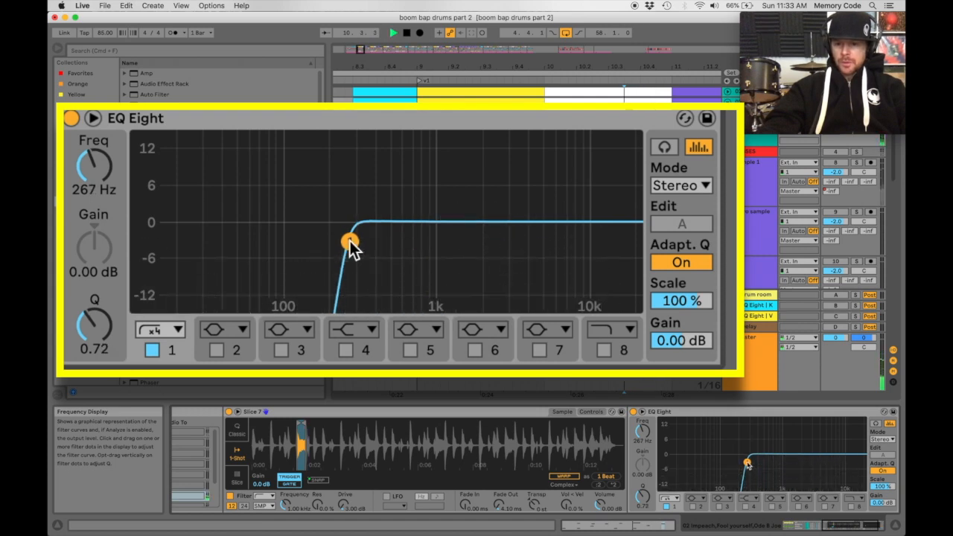
pyautogui.moveTo(747, 463); pyautogui.dragTo(753, 463)
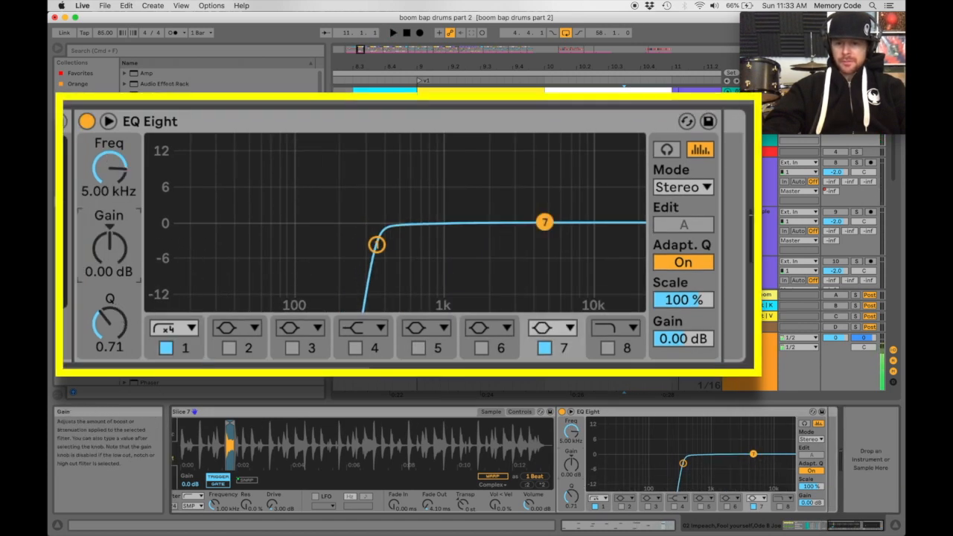
# Step: Boost band 7 by 15 dB with a Q of 5.92, sweep it by ear to 3.83 kHz, and turn it into a -6.19 dB cut
pyautogui.moveTo(575, 472); pyautogui.dragTo(575, 439)
pyautogui.moveTo(571, 505); pyautogui.dragTo(571, 484)
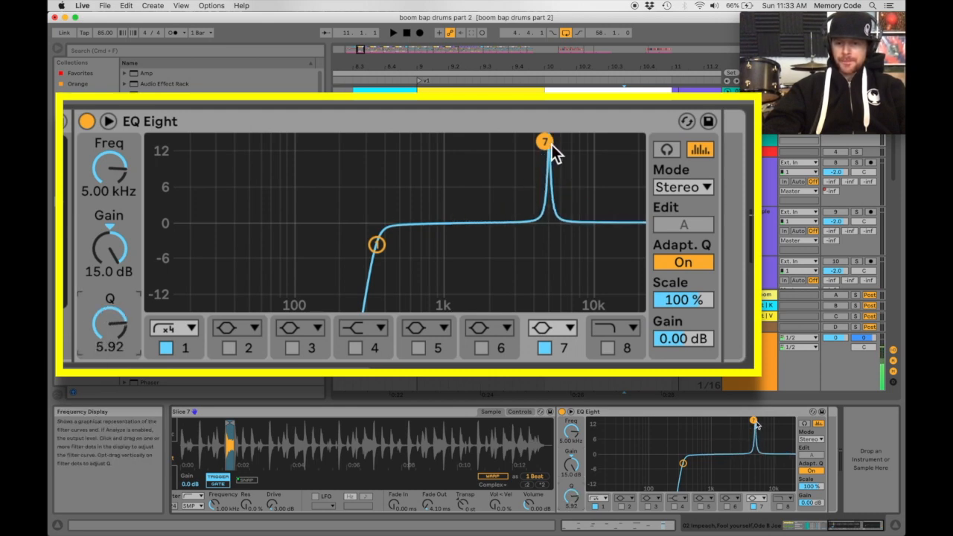
pyautogui.moveTo(754, 422); pyautogui.dragTo(747, 423)
pyautogui.press('space')
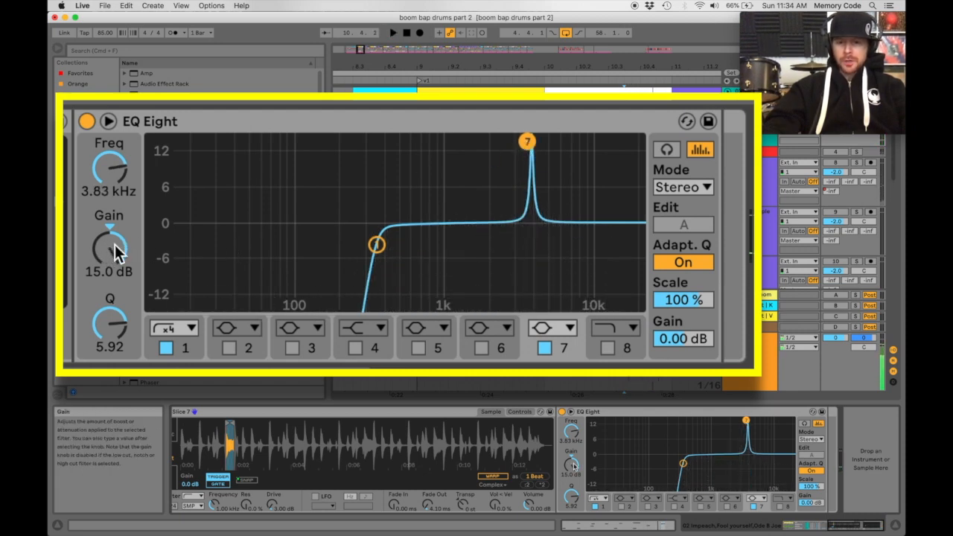
pyautogui.moveTo(115, 245); pyautogui.dragTo(115, 291)
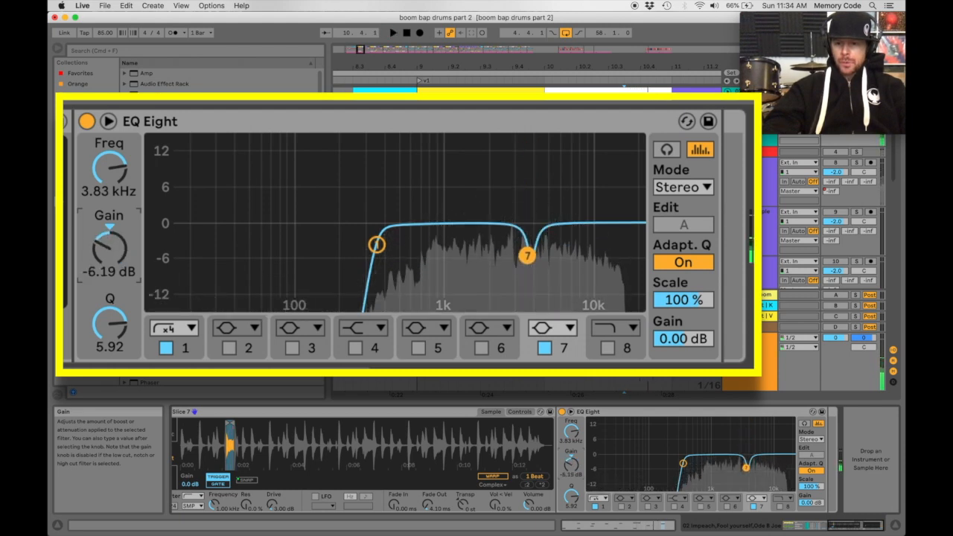
# Step: Enable band 6 on the open hat's EQ with a 15 dB boost at 2.72 kHz and a Q of 4.62
pyautogui.click(481, 348)
pyautogui.moveTo(587, 221); pyautogui.dragTo(504, 141)
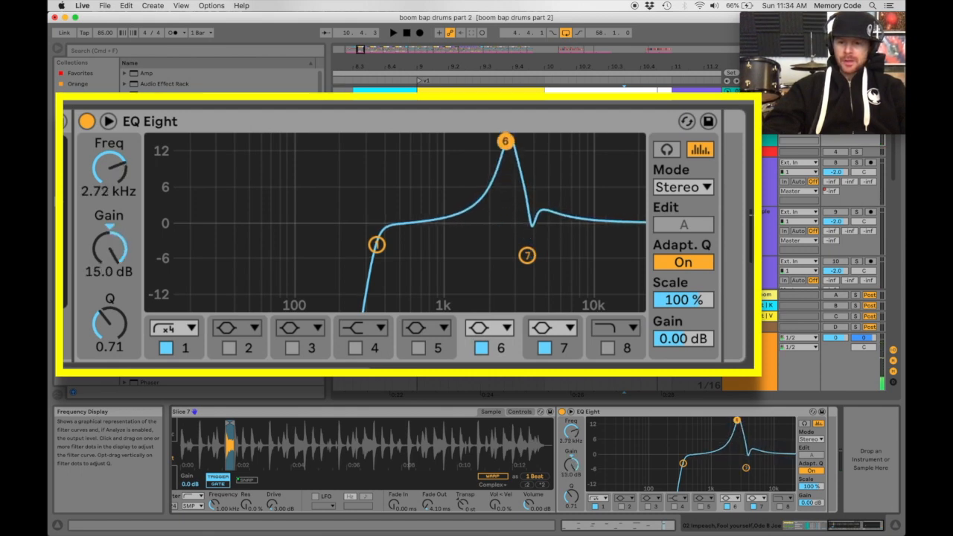
pyautogui.moveTo(110, 324); pyautogui.dragTo(401, 198)
# Step: Sweep band 6 by ear to 2.84 kHz and turn it into a -3.57 dB cut with a Q of 5.45
pyautogui.press('space')
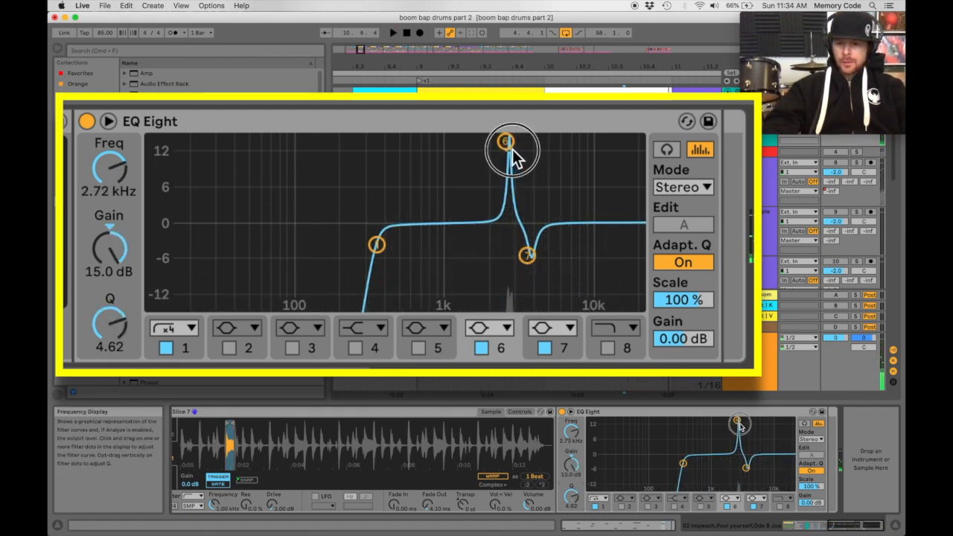
pyautogui.moveTo(512, 149)
pyautogui.mouseDown()
pyautogui.moveTo(489, 141)
pyautogui.moveTo(508, 141)
pyautogui.mouseUp()
pyautogui.press('space')
pyautogui.moveTo(571, 497); pyautogui.dragTo(571, 493)
pyautogui.click(573, 466)
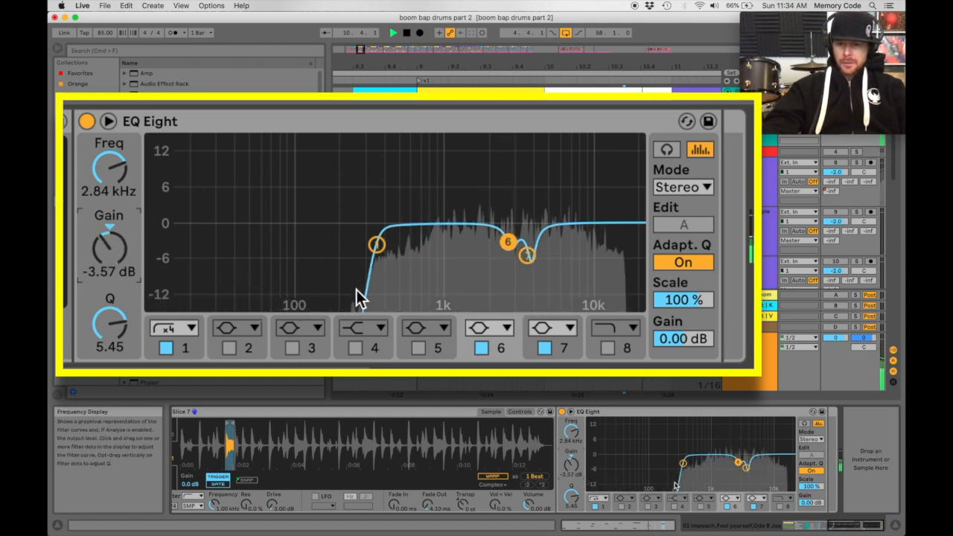
# Step: Enable band 5 on the open hat's EQ with a 15 dB boost at 2.15 kHz and a Q of 5.02
pyautogui.click(701, 507)
pyautogui.moveTo(650, 456); pyautogui.dragTo(732, 420)
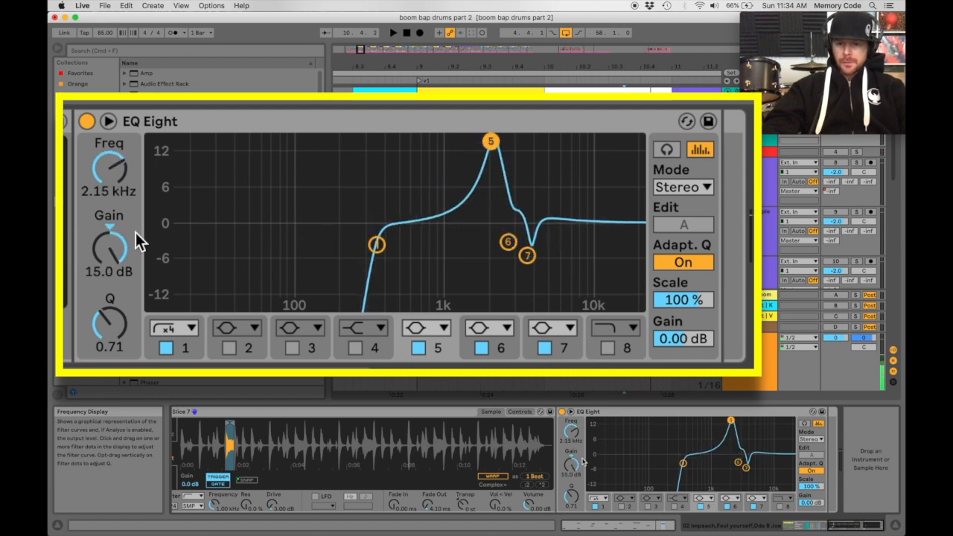
pyautogui.press('space')
pyautogui.moveTo(570, 498); pyautogui.dragTo(569, 456)
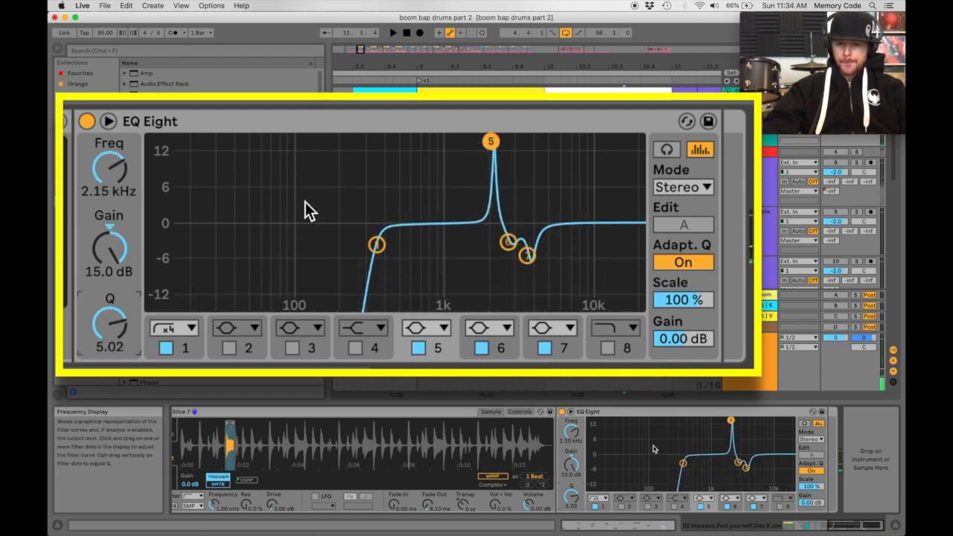
# Step: Sweep band 5 by ear to 2.06 kHz and turn it into a -4.76 dB cut with a Q of 6.98
pyautogui.moveTo(731, 421); pyautogui.dragTo(730, 421)
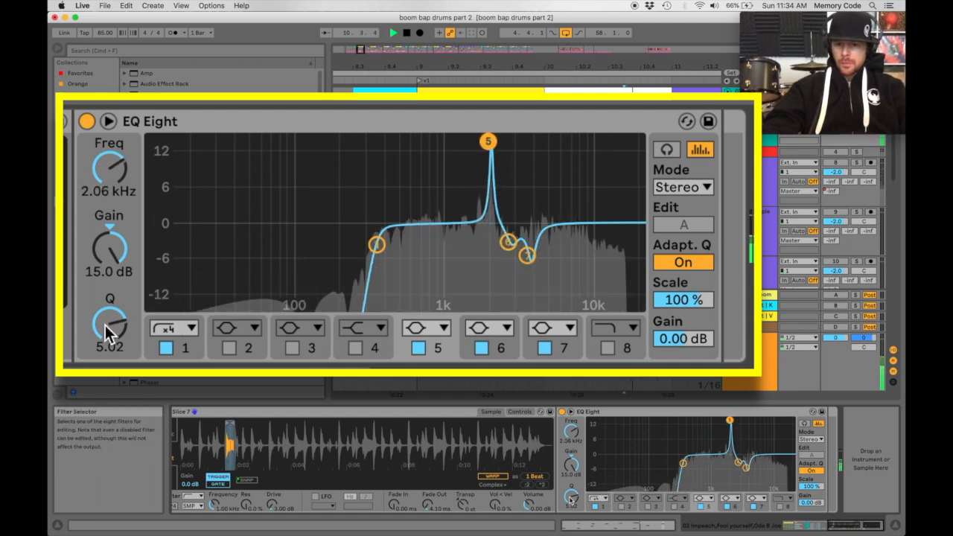
pyautogui.moveTo(571, 497); pyautogui.dragTo(571, 491)
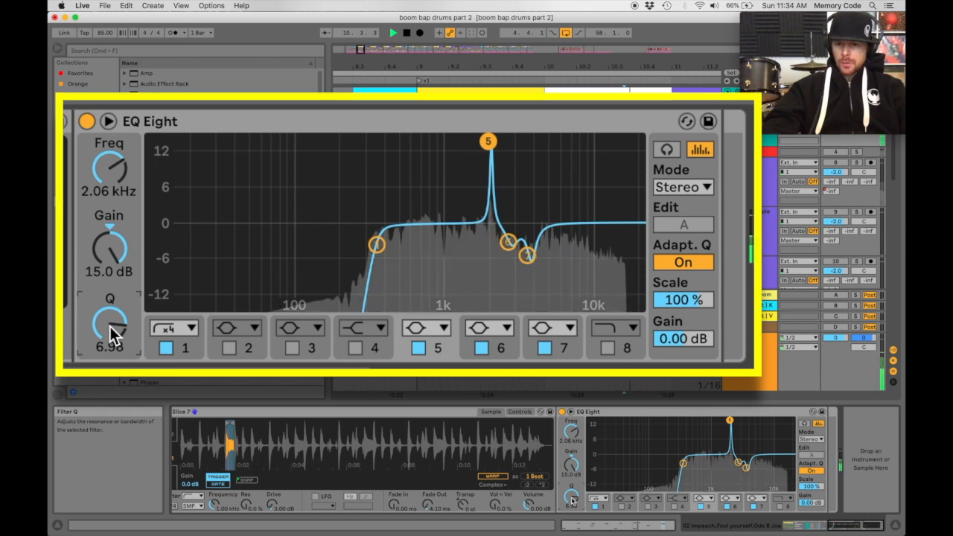
pyautogui.moveTo(574, 465); pyautogui.dragTo(575, 480)
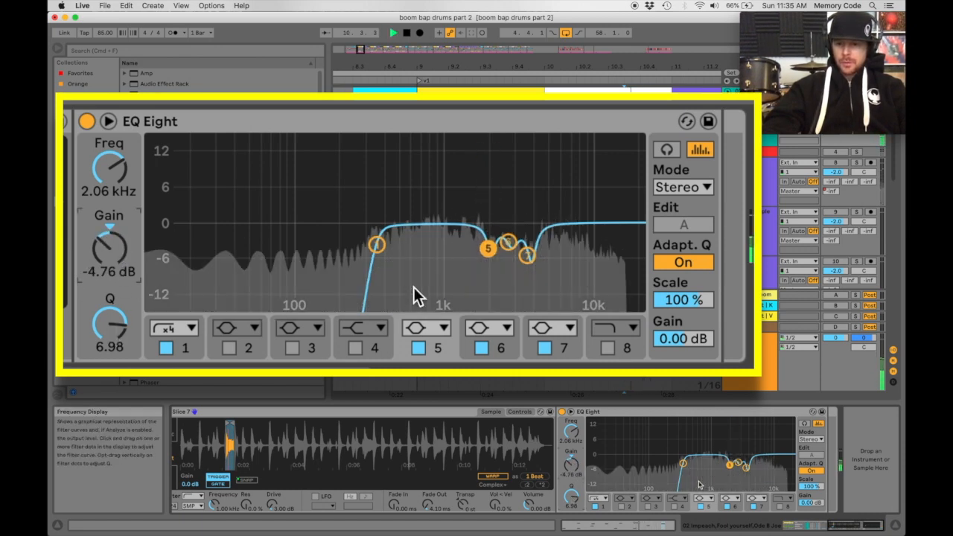
# Step: Enable band 4 on the open hat's EQ as a bell filter and boost it 15 dB at 1.35 kHz
pyautogui.click(678, 507)
pyautogui.click(684, 497)
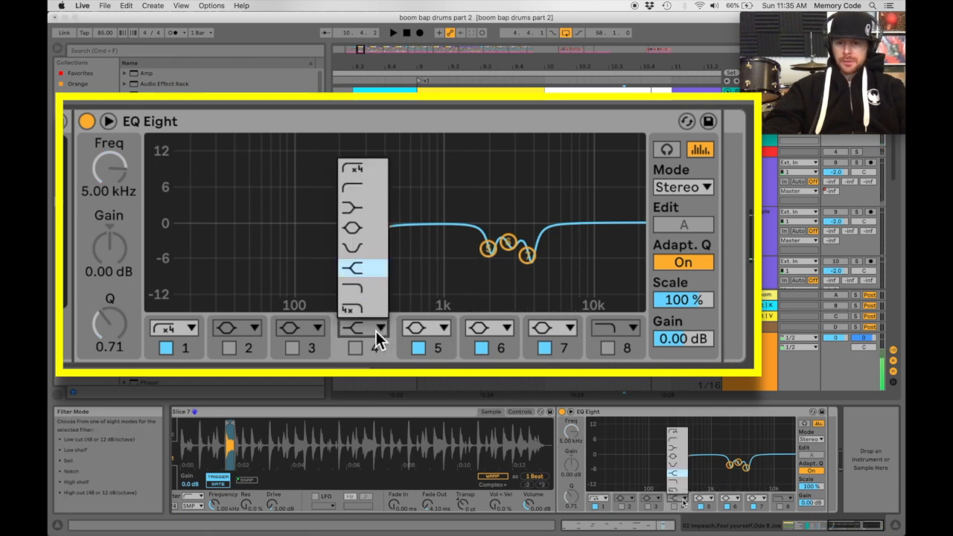
pyautogui.click(676, 508)
pyautogui.click(355, 347)
pyautogui.click(359, 333)
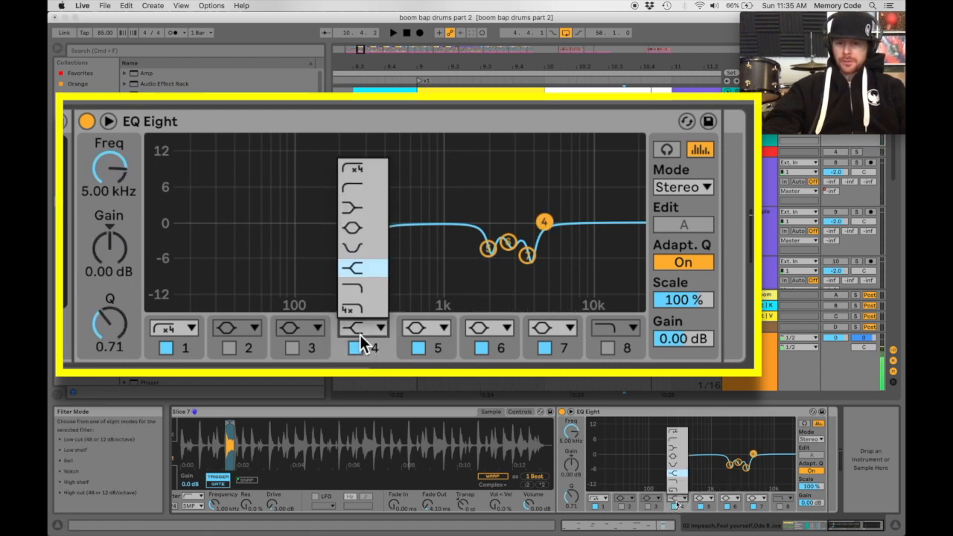
pyautogui.click(375, 234)
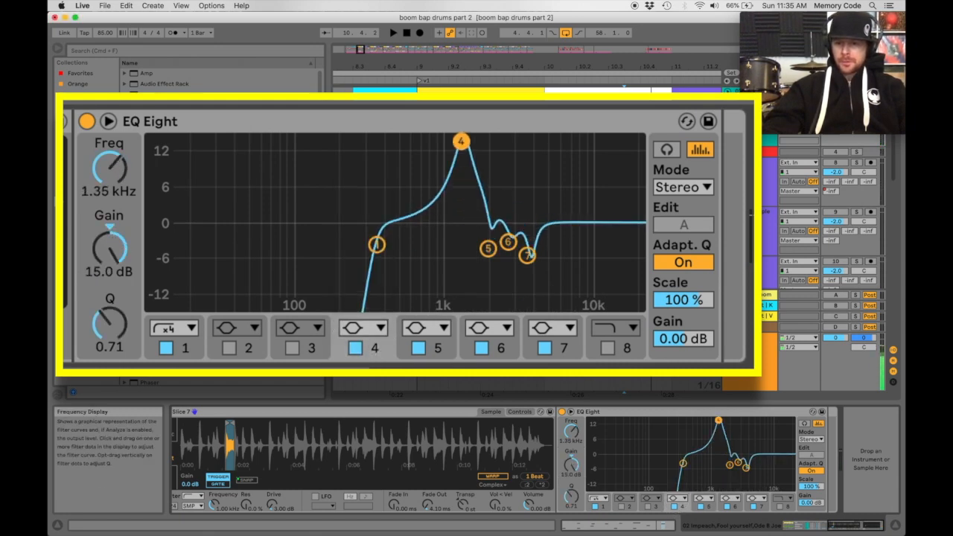
# Step: Narrow band 4 to a Q of 6.69, sweep it by ear to 1.74 kHz, and turn it into a -1.90 dB cut
pyautogui.press('space')
pyautogui.moveTo(104, 320); pyautogui.dragTo(104, 268)
pyautogui.moveTo(477, 145)
pyautogui.mouseDown()
pyautogui.moveTo(462, 143)
pyautogui.moveTo(472, 141)
pyautogui.mouseUp()
pyautogui.moveTo(121, 324); pyautogui.dragTo(121, 307)
pyautogui.press('space')
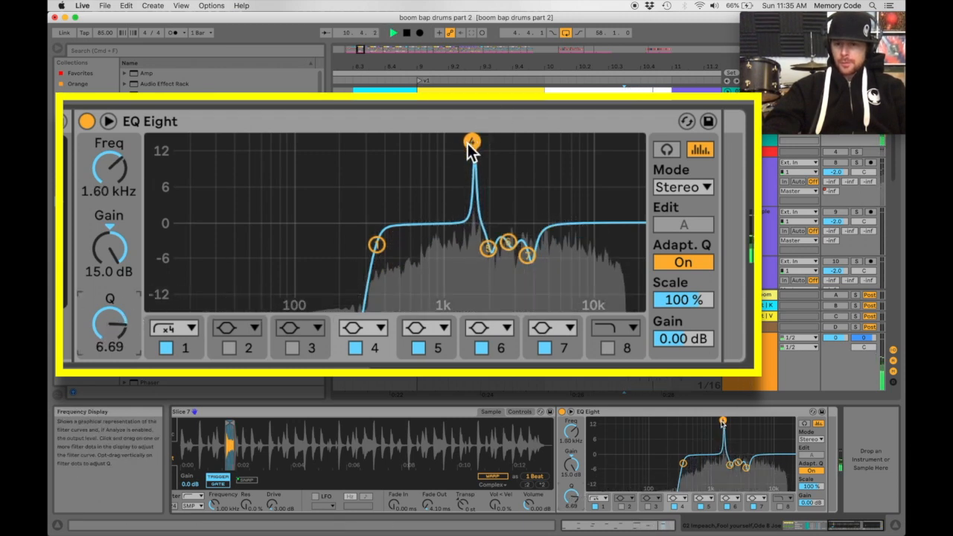
pyautogui.moveTo(479, 141)
pyautogui.mouseDown()
pyautogui.moveTo(466, 141)
pyautogui.moveTo(480, 141)
pyautogui.mouseUp()
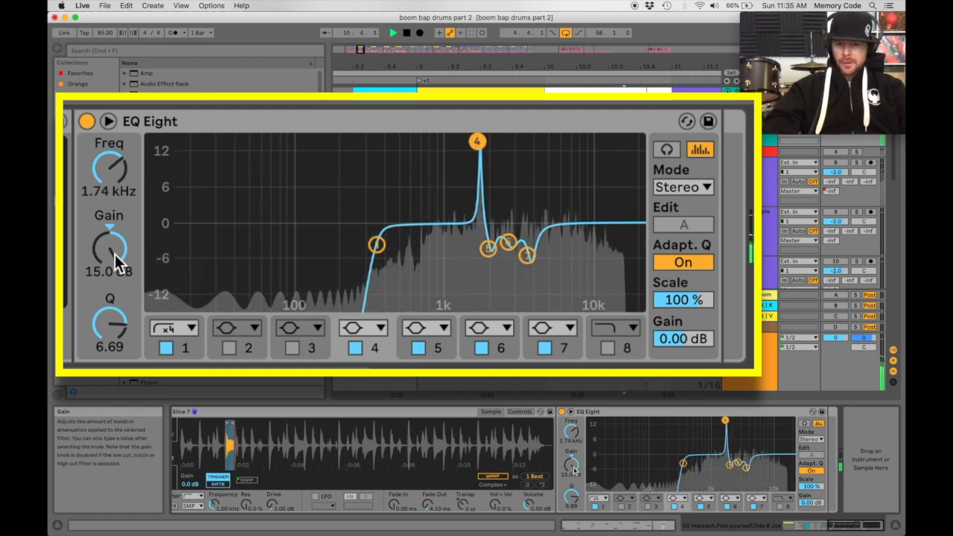
pyautogui.moveTo(115, 254); pyautogui.dragTo(115, 287)
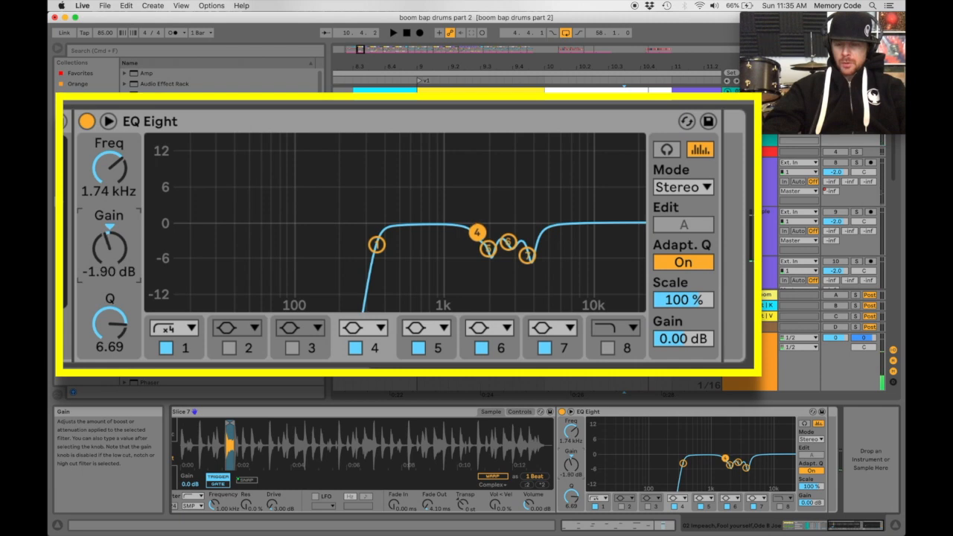
# Step: Deepen the band 4 cut on the open hat's EQ to -4.29 dB while the beat plays
pyautogui.press('space')
pyautogui.moveTo(115, 254); pyautogui.dragTo(115, 257)
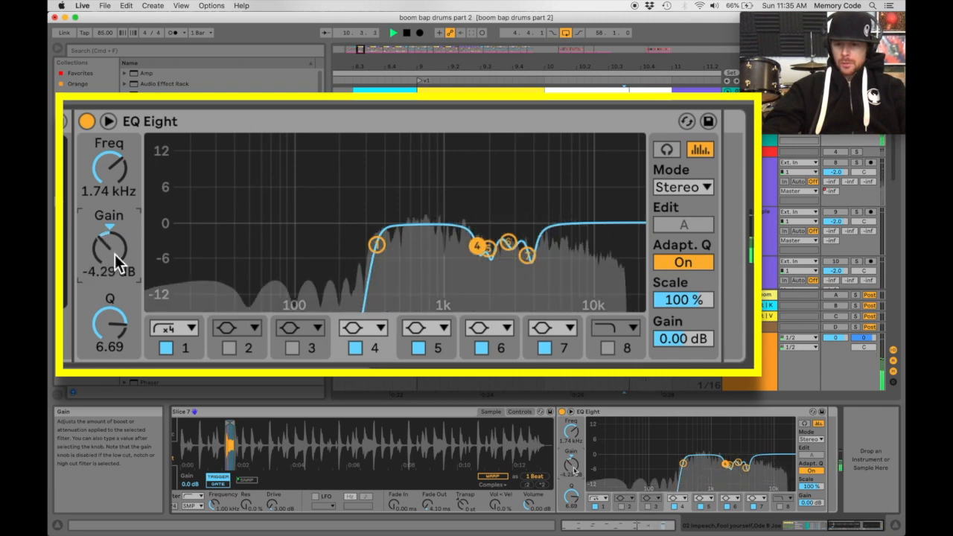
# Step: Enable band 3 on the open hat's EQ as a bell filter with a 15 dB boost at 6.67 kHz and a Q of 4.43
pyautogui.click(292, 348)
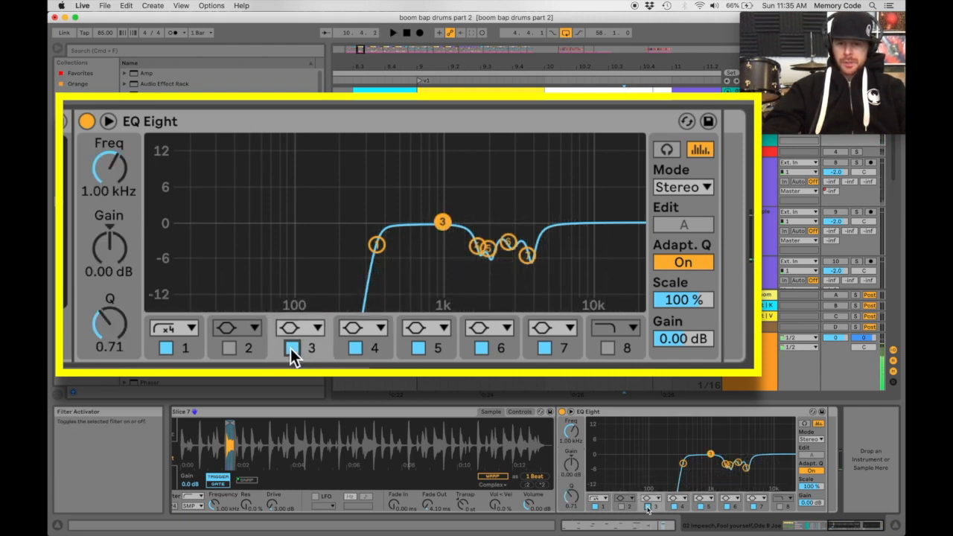
pyautogui.click(306, 325)
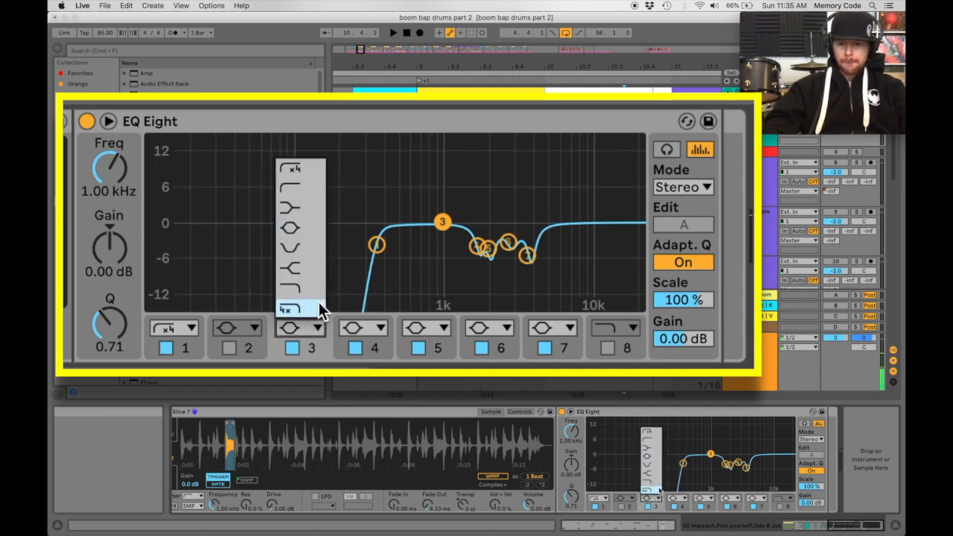
pyautogui.click(307, 228)
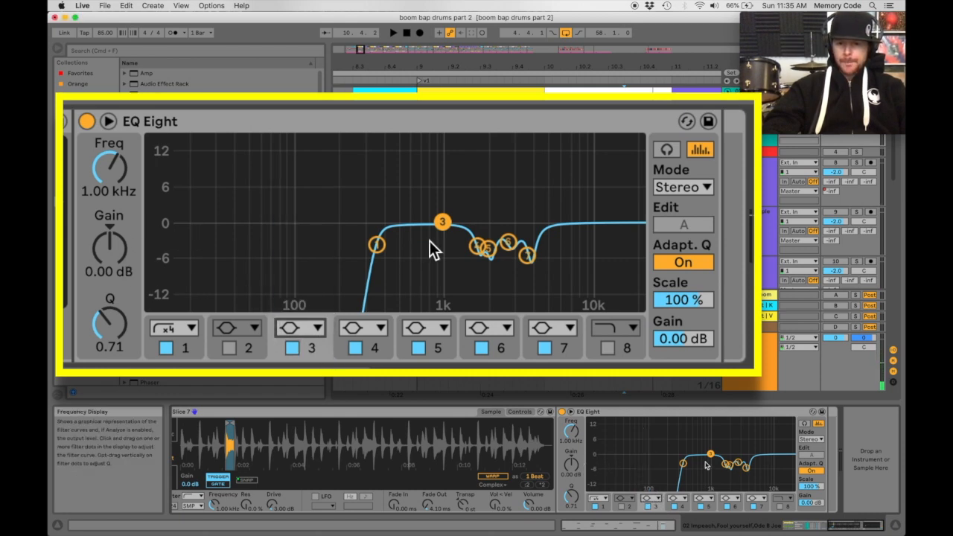
pyautogui.moveTo(440, 222); pyautogui.dragTo(563, 141)
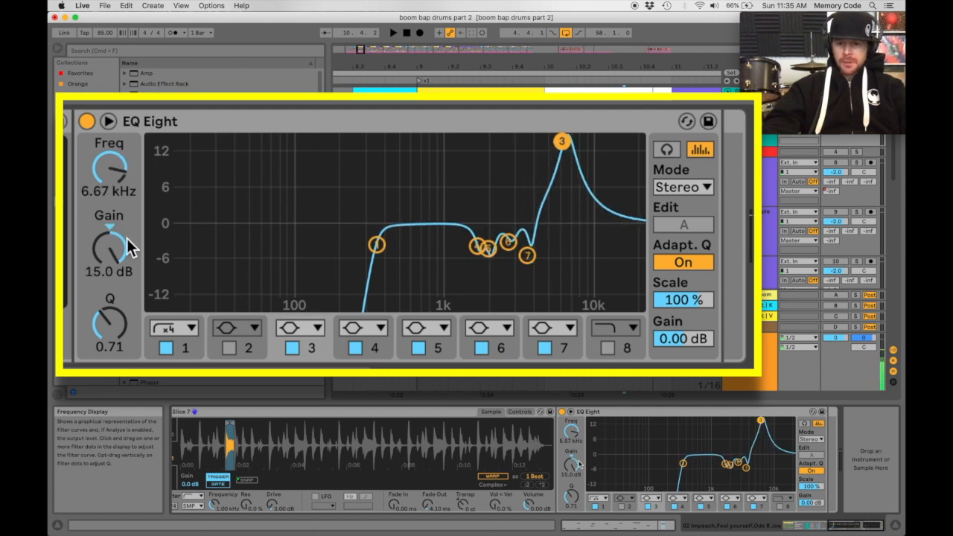
pyautogui.moveTo(117, 319); pyautogui.dragTo(116, 279)
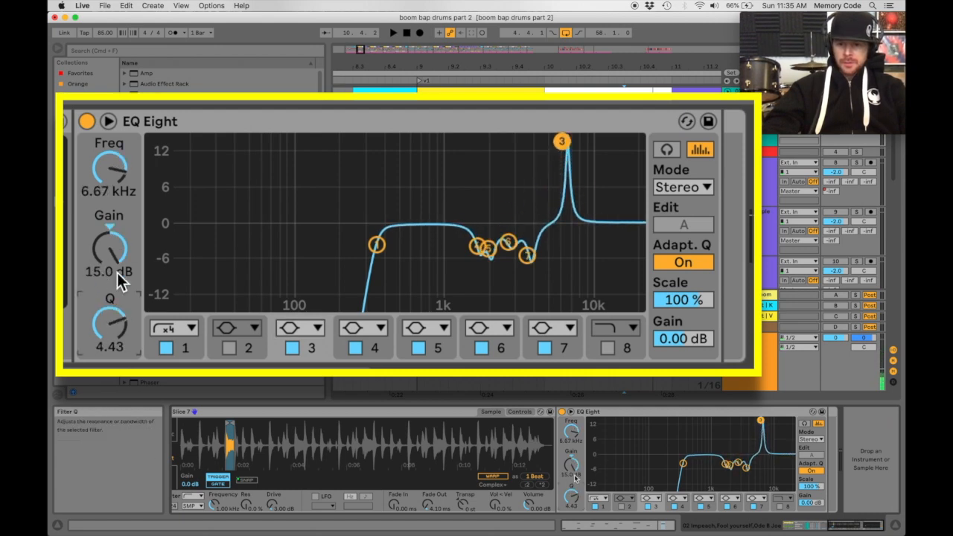
# Step: Sweep band 3 by ear to 4.84 kHz during playback and turn it into a -3.57 dB cut
pyautogui.press('space')
pyautogui.moveTo(562, 141); pyautogui.dragTo(542, 140)
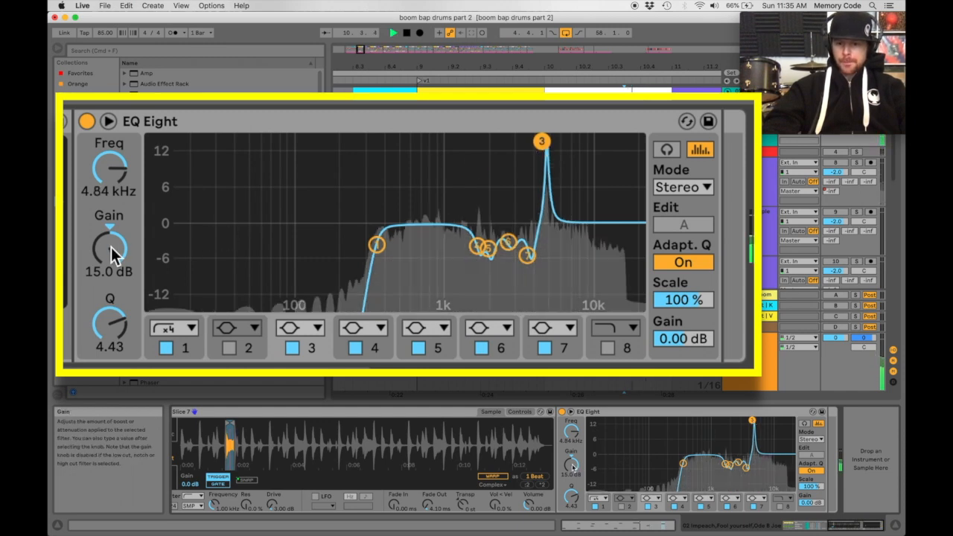
pyautogui.moveTo(117, 248); pyautogui.dragTo(117, 290)
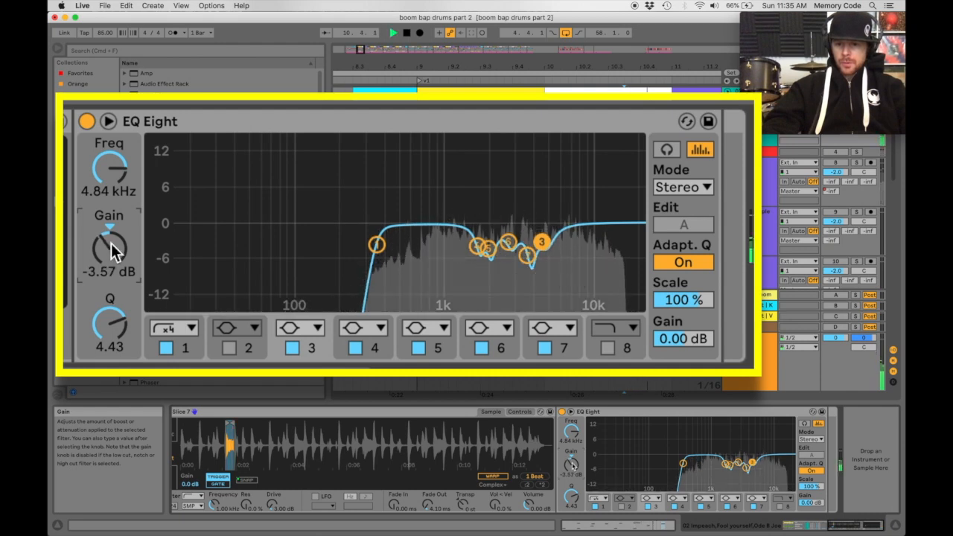
# Step: Select band 4 at 1.74 kHz, deepen its cut to -9.05 dB during playback, and stop playback
pyautogui.click(477, 246)
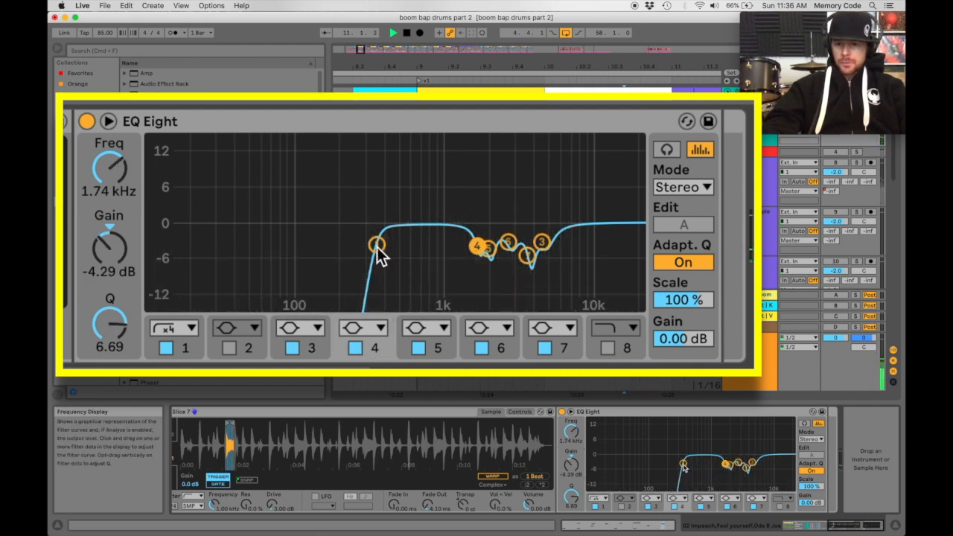
pyautogui.moveTo(113, 247); pyautogui.dragTo(113, 259)
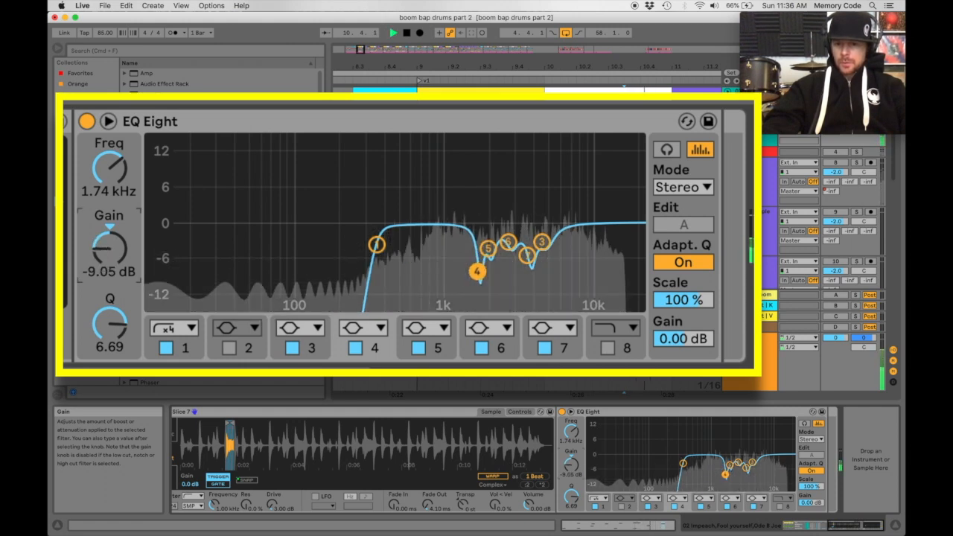
pyautogui.press('space')
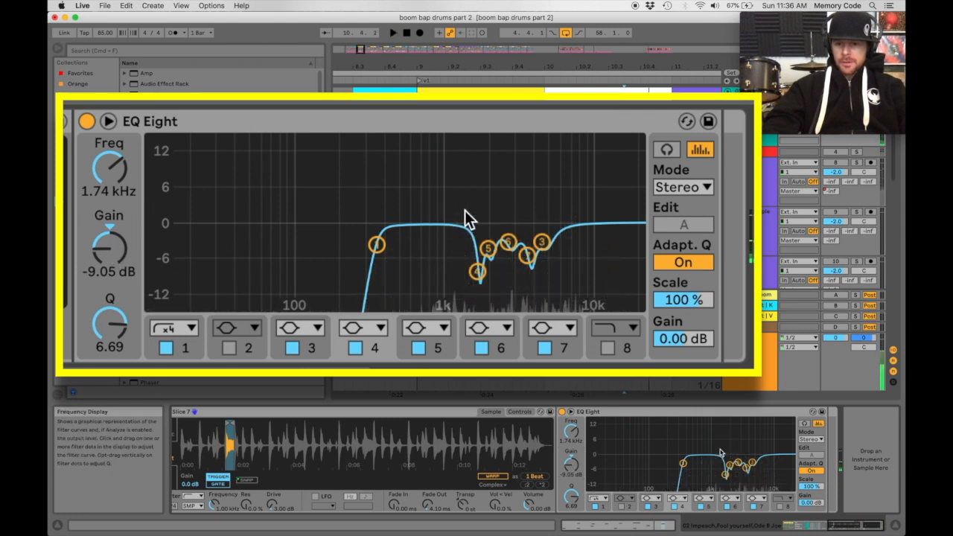
# Step: Expand the open hat's EQ Eight display and compare the sound with the device bypassed and active
pyautogui.click(571, 412)
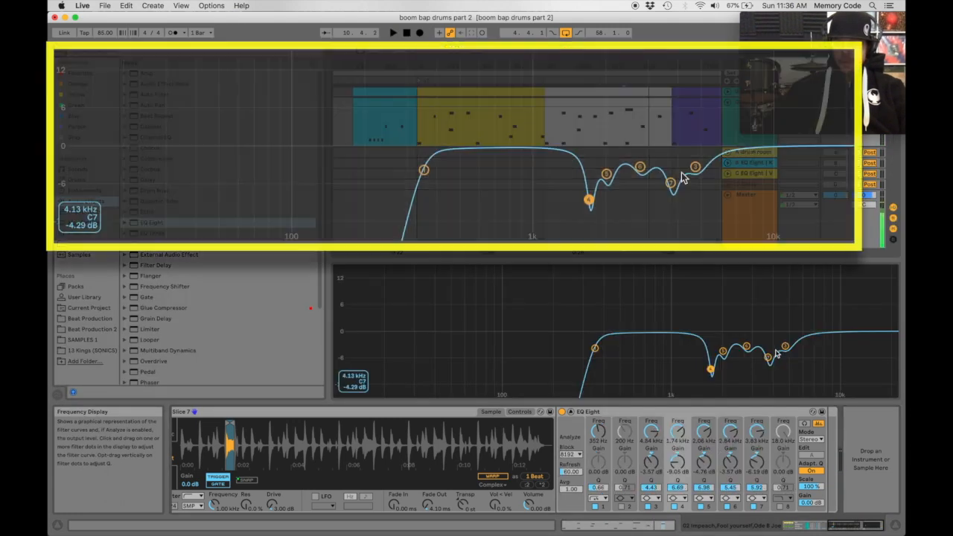
pyautogui.press('space')
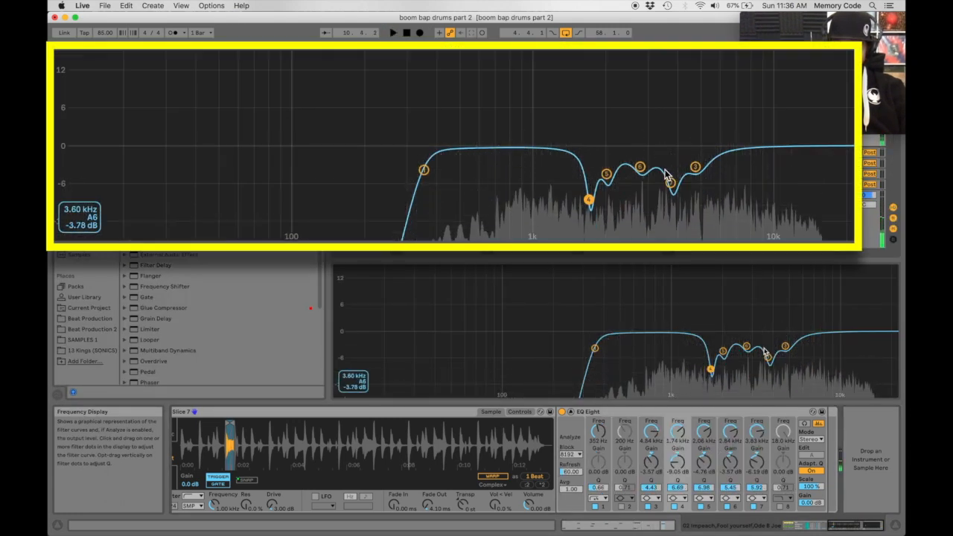
pyautogui.press('space')
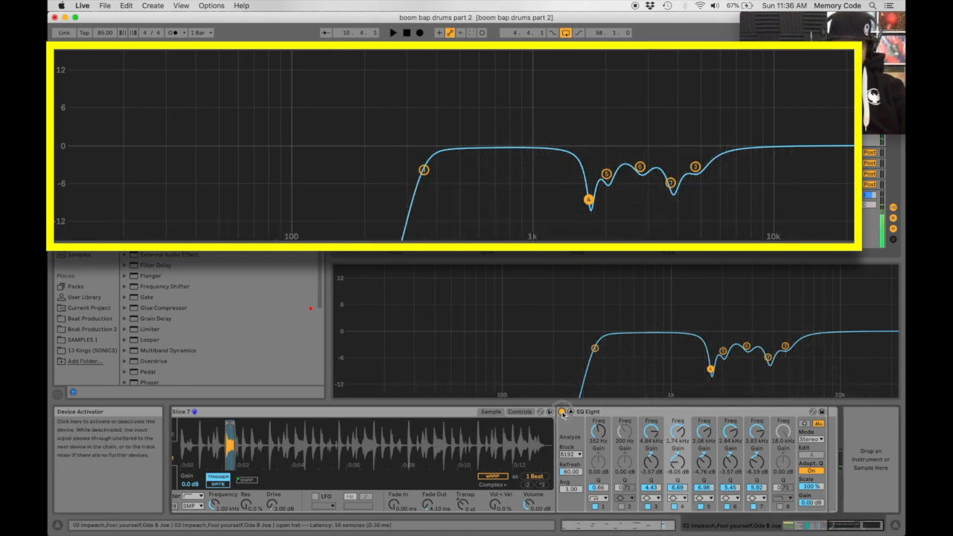
pyautogui.click(562, 412)
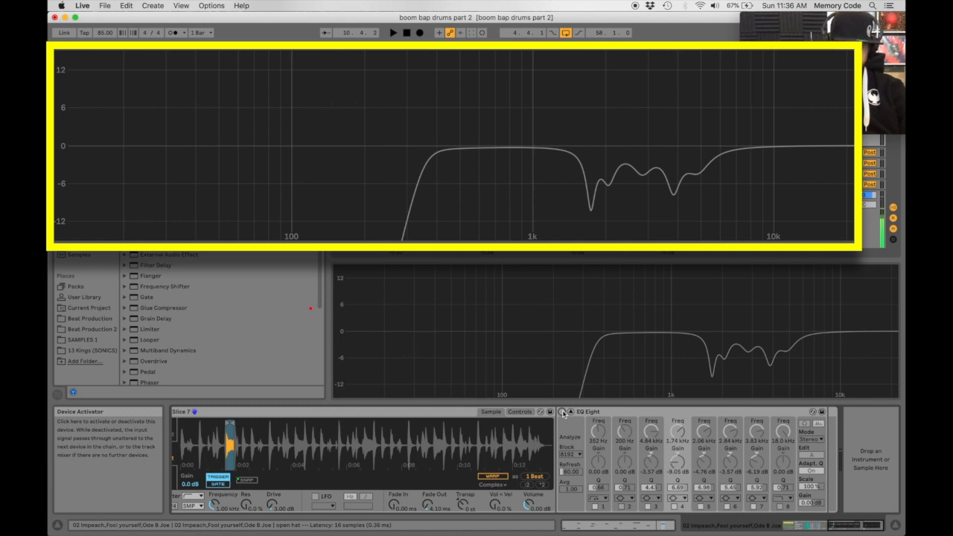
pyautogui.click(562, 412)
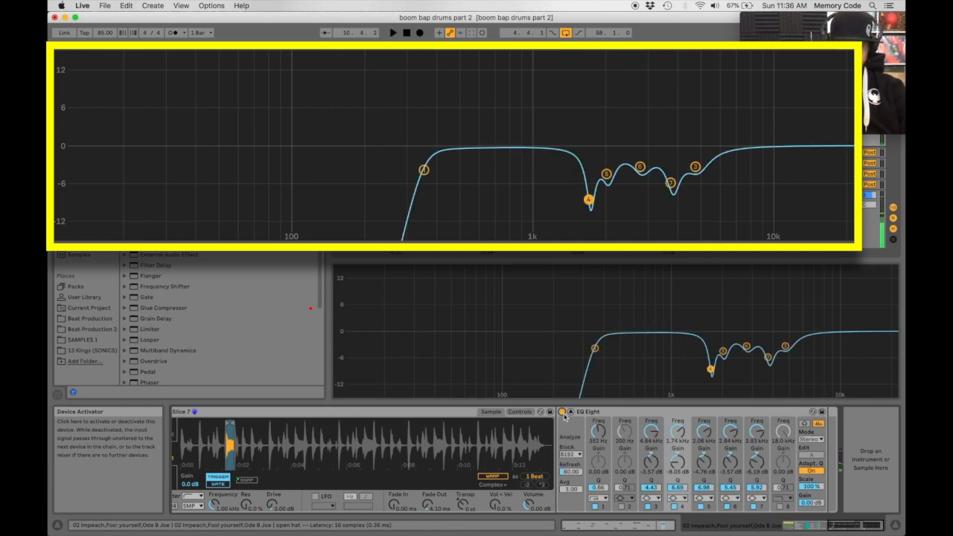
pyautogui.press('space')
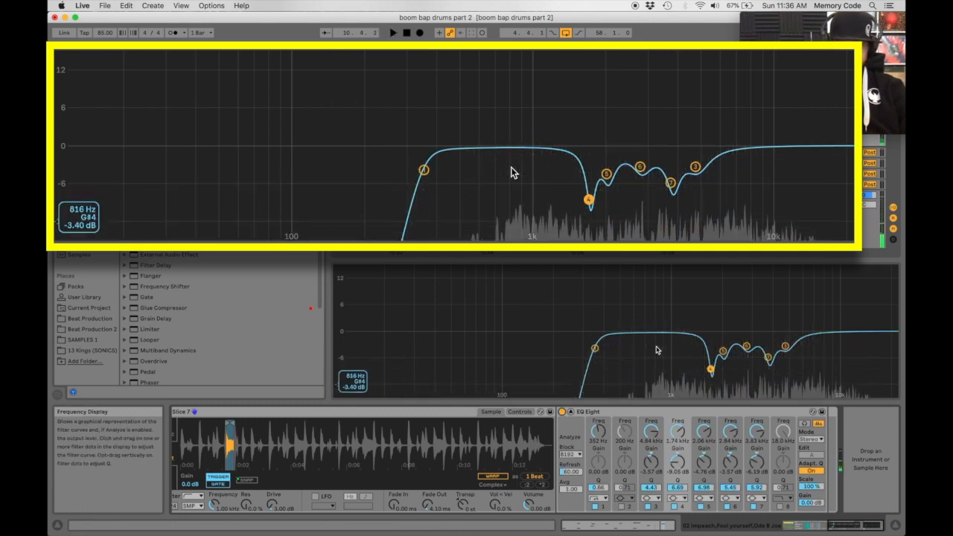
pyautogui.press('space')
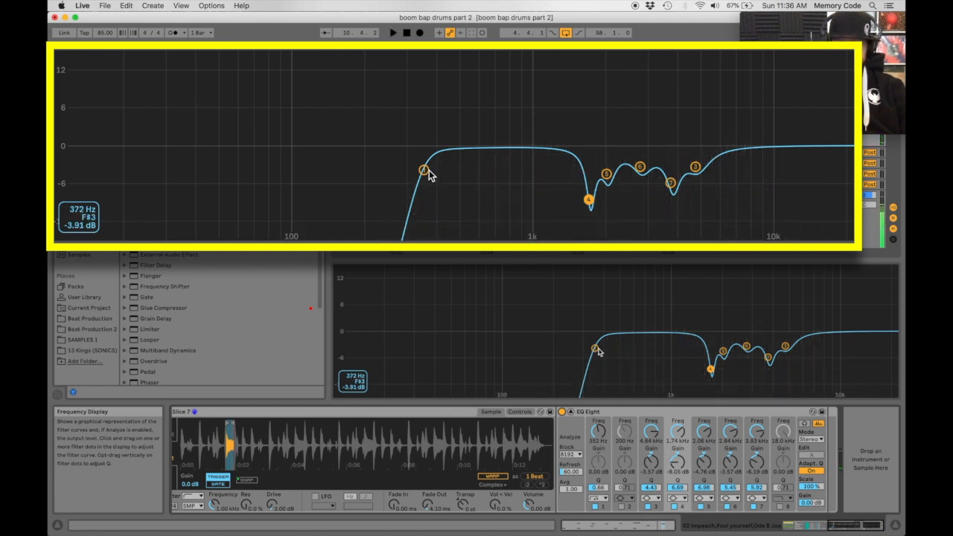
# Step: Lower the open hat's band 1 low-cut frequency to 341 Hz and audition the EQ with repeated short playbacks
pyautogui.moveTo(425, 172); pyautogui.dragTo(419, 171)
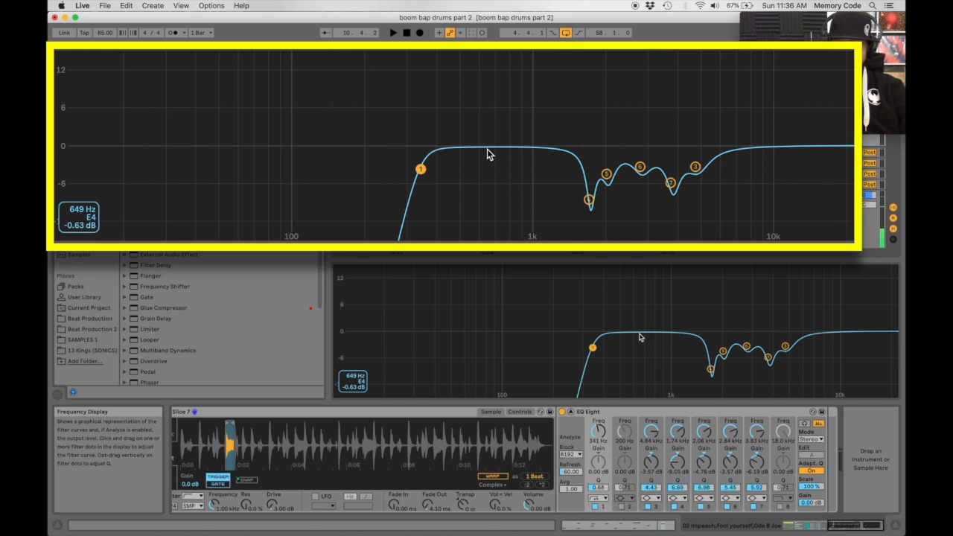
pyautogui.press('space')
pyautogui.press('space')
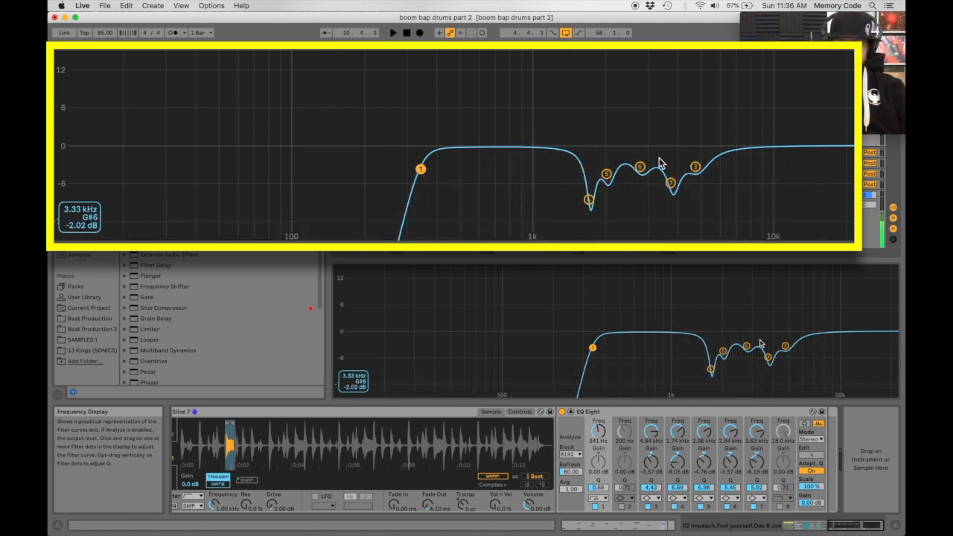
pyautogui.press('space')
pyautogui.press('space')
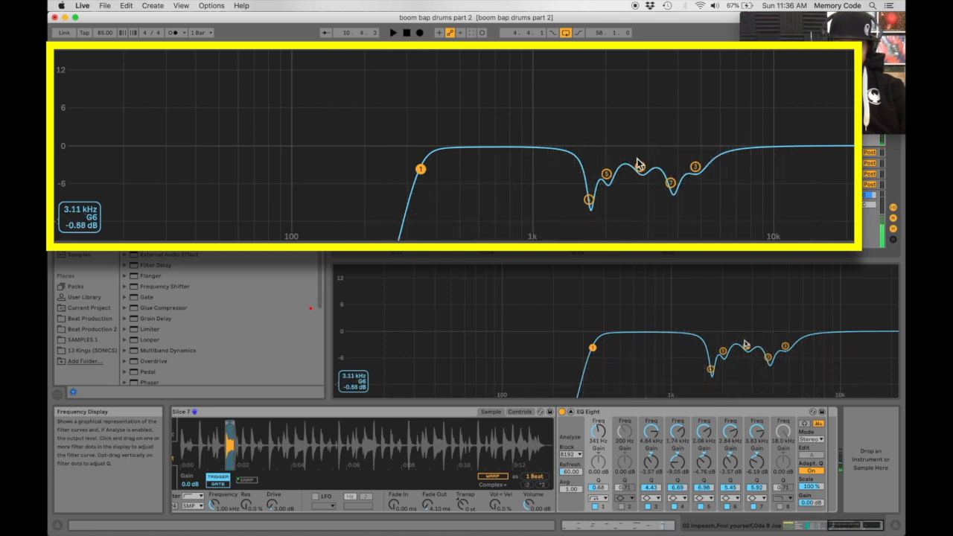
pyautogui.press('space')
pyautogui.press('space')
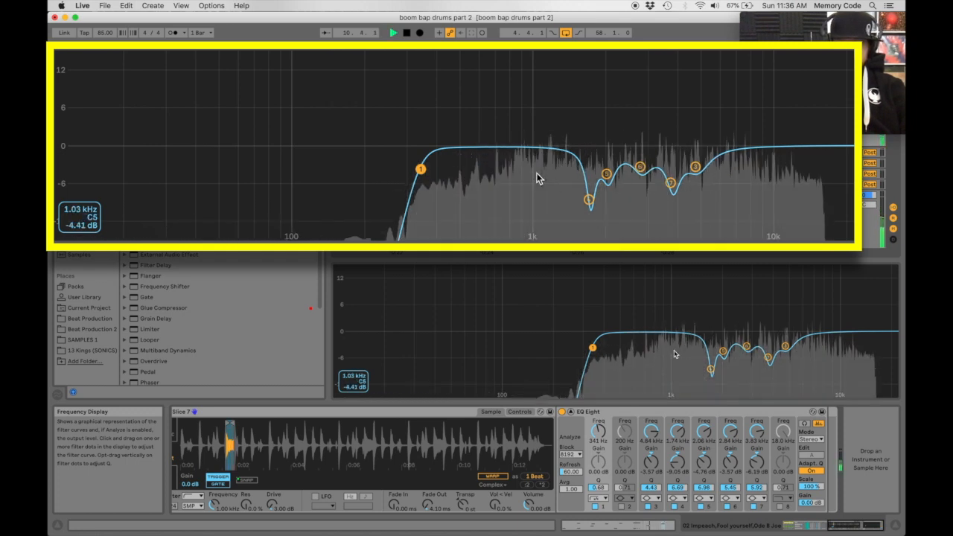